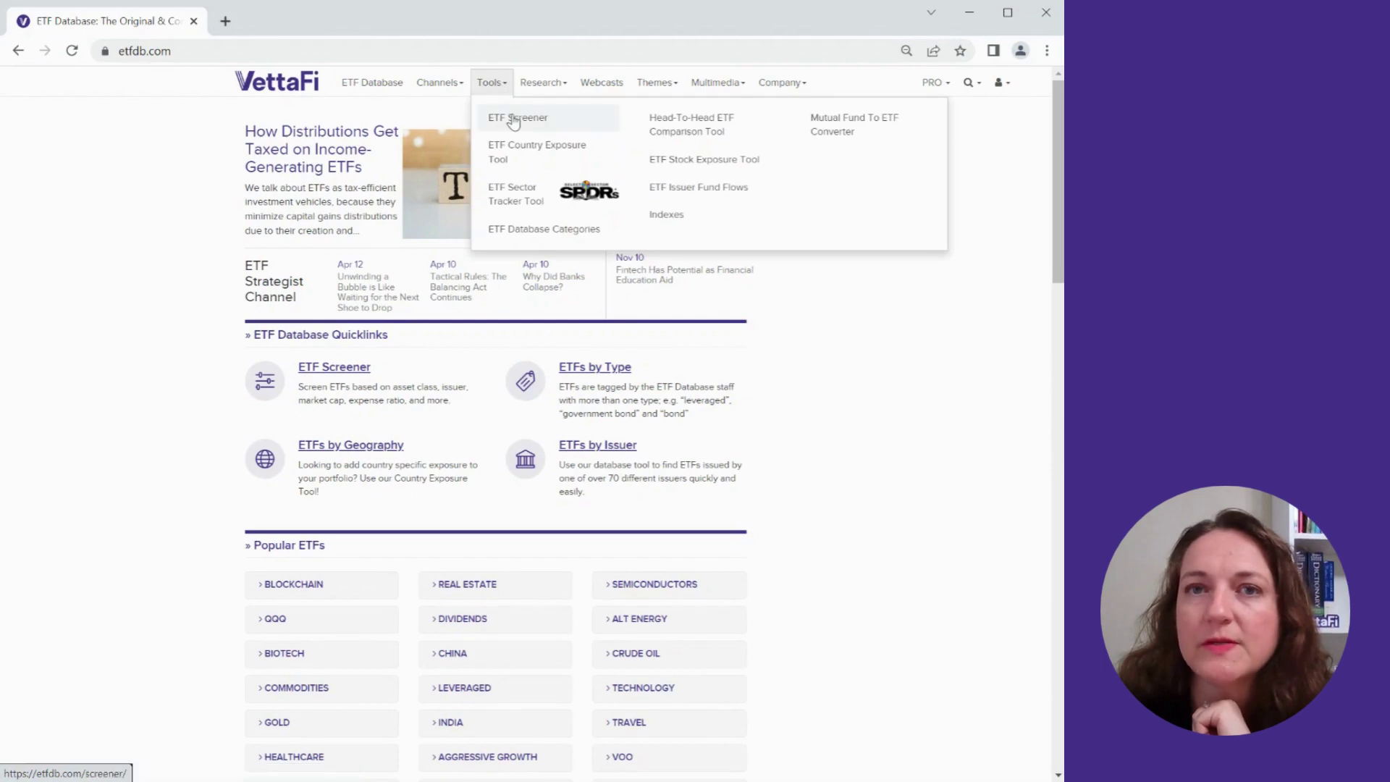
- Open the ETF Screener tool and bring its filters and results table into view
click(514, 123)
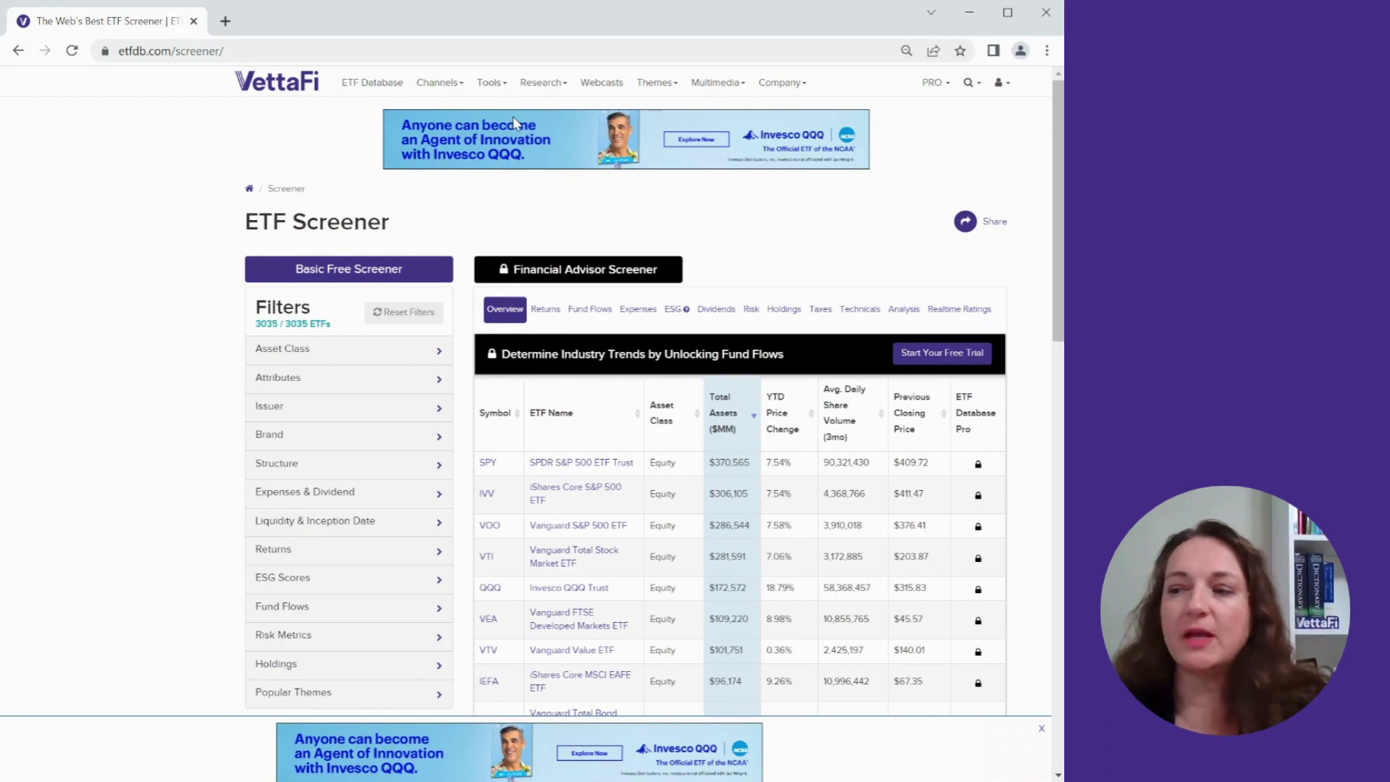
scroll(514, 123, down, 1)
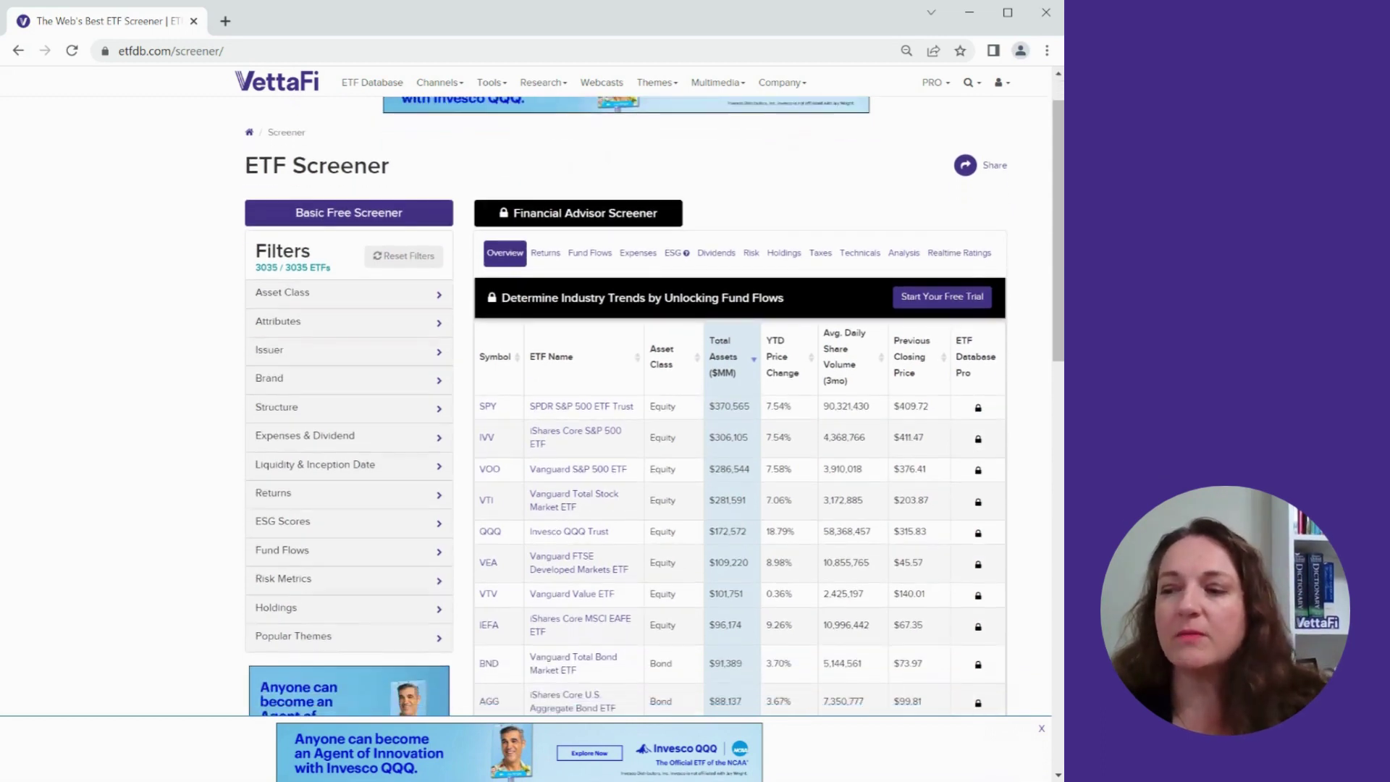
scroll(654, 406, down, 1)
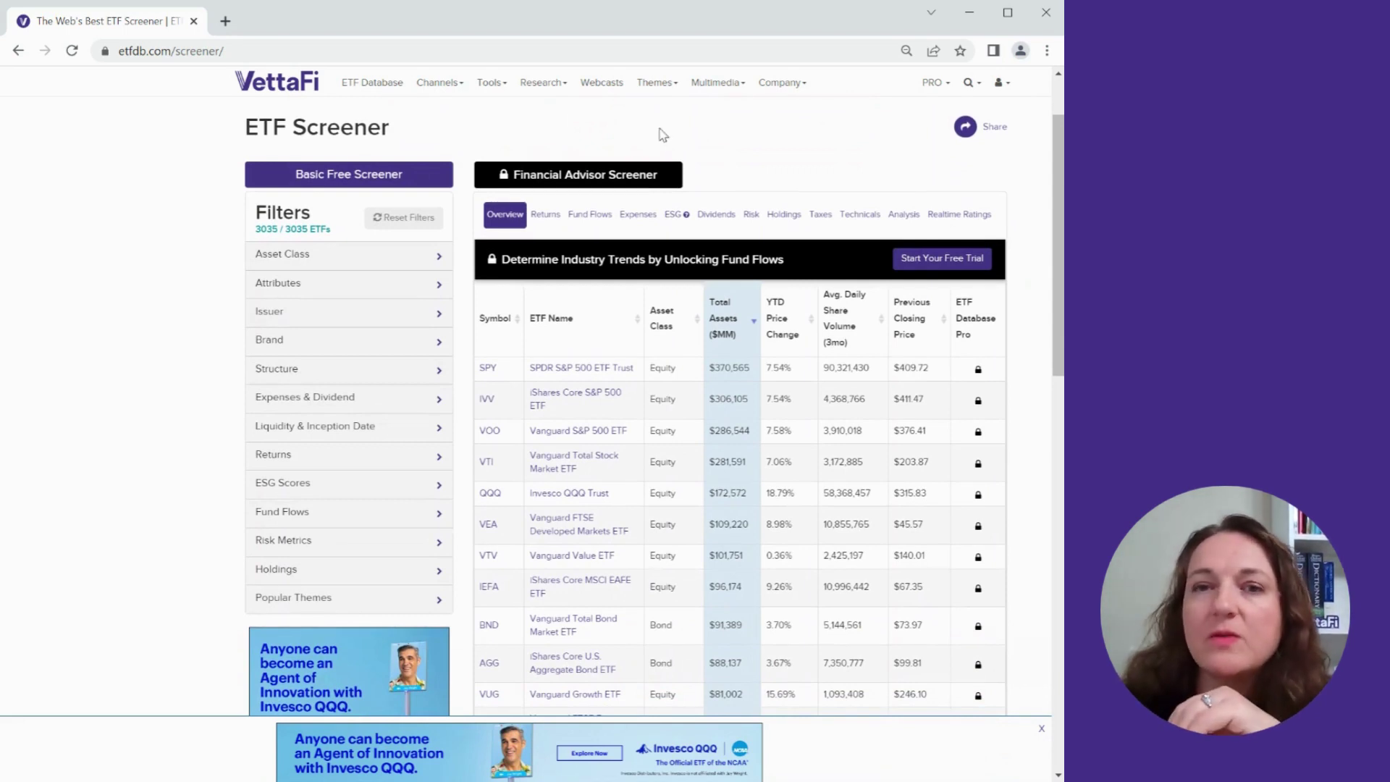
- Review the screener's Returns, Expenses, Dividends, Risk and Holdings data views for the listed ETFs
click(539, 219)
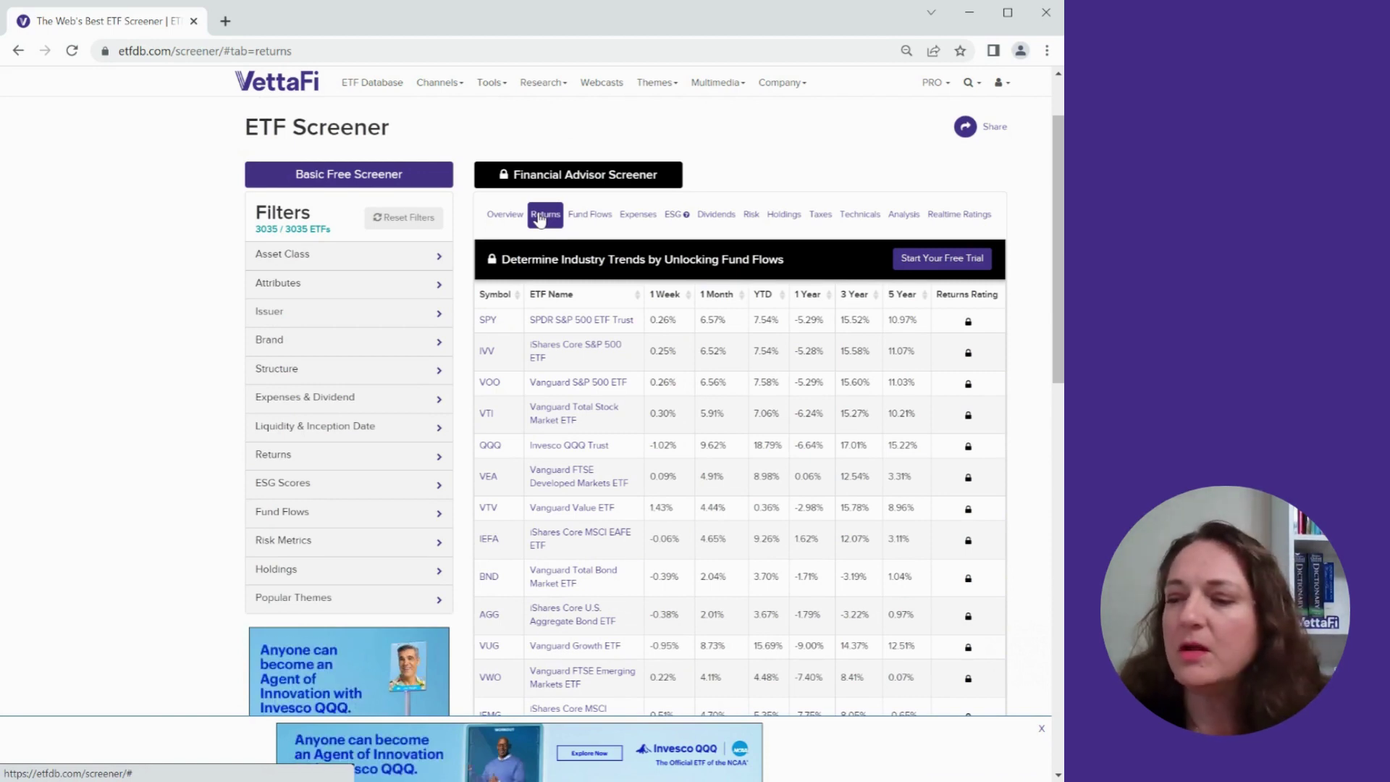
click(630, 219)
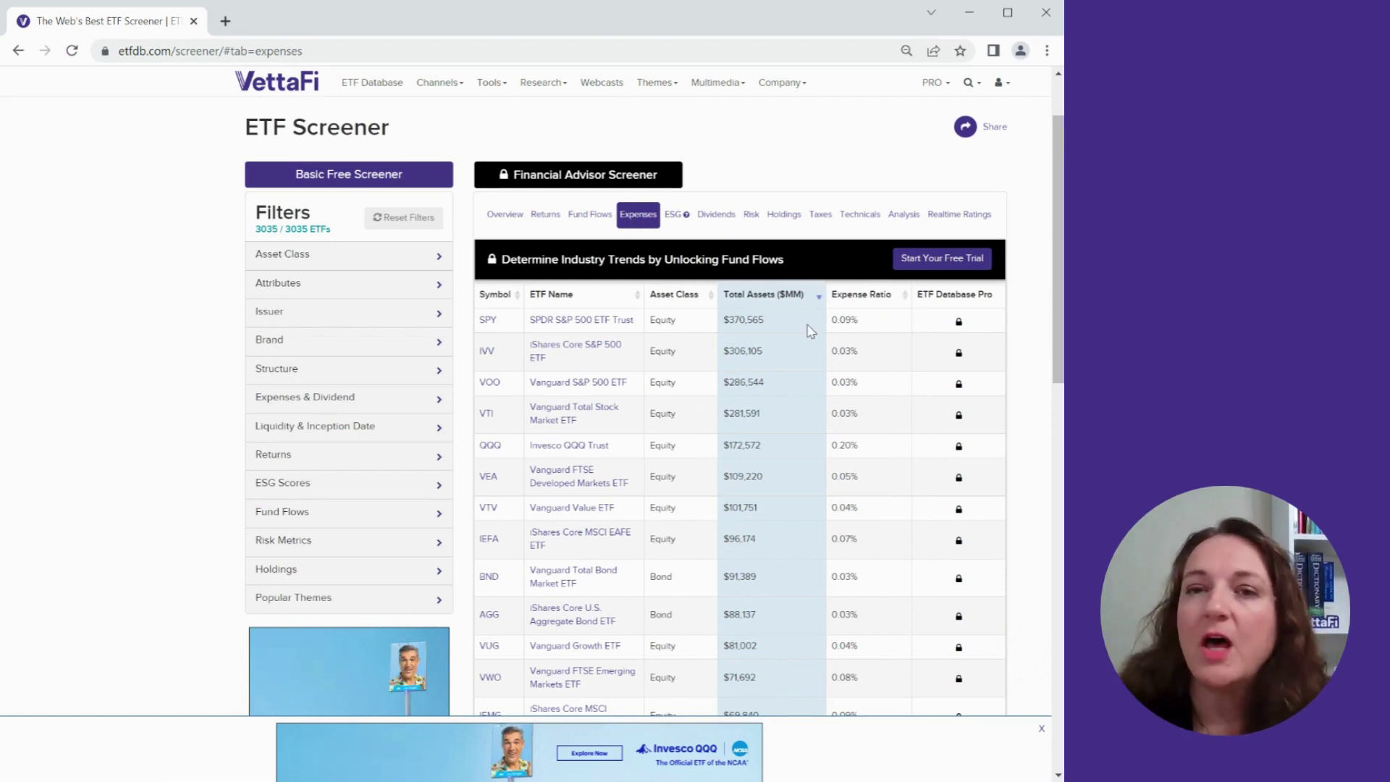
click(716, 217)
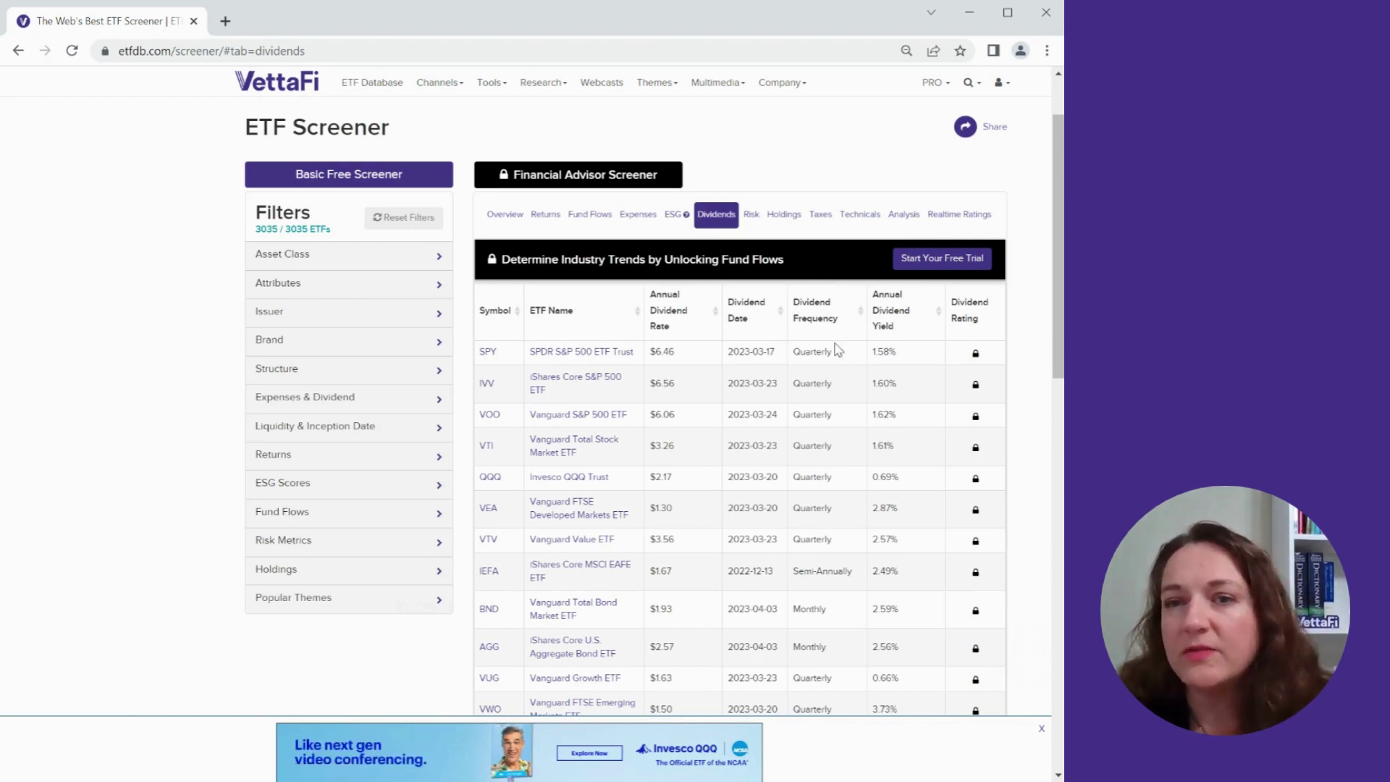
click(748, 221)
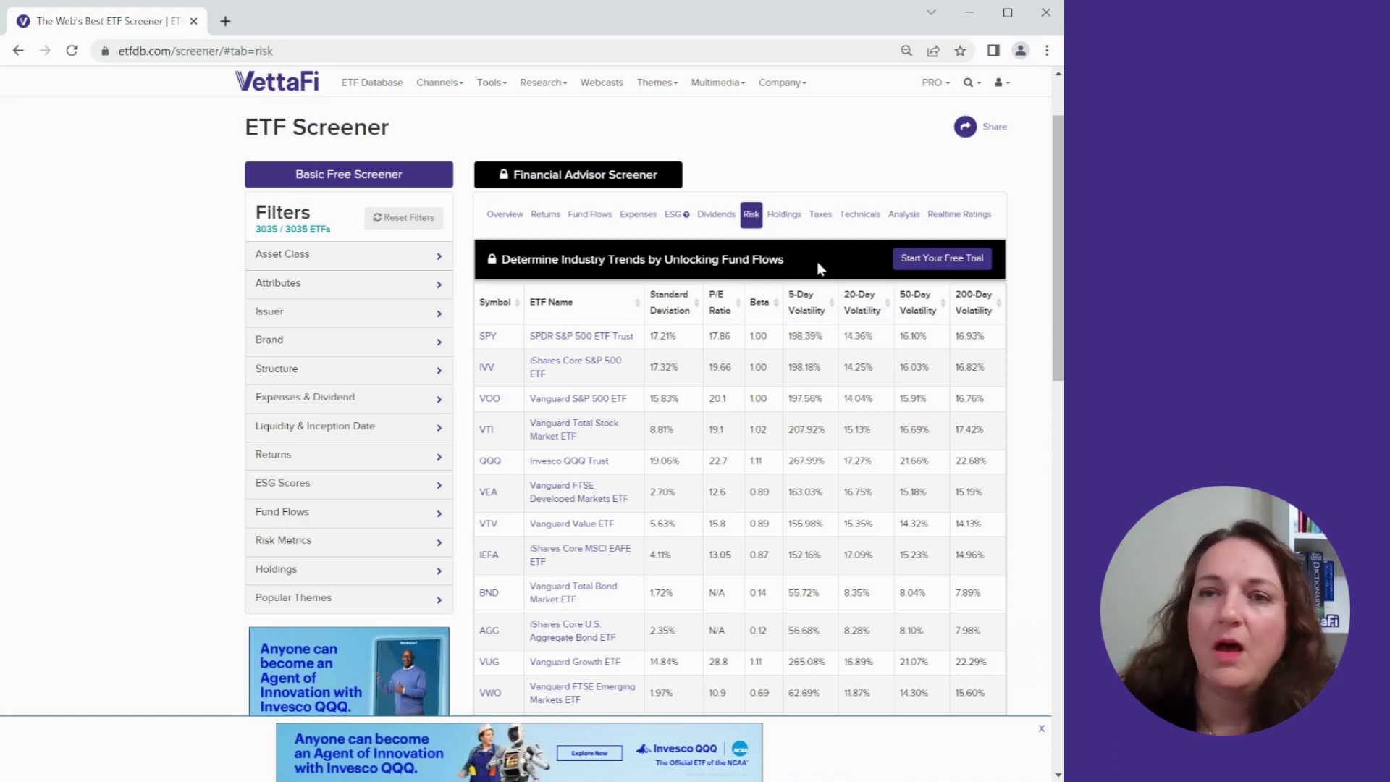
click(792, 222)
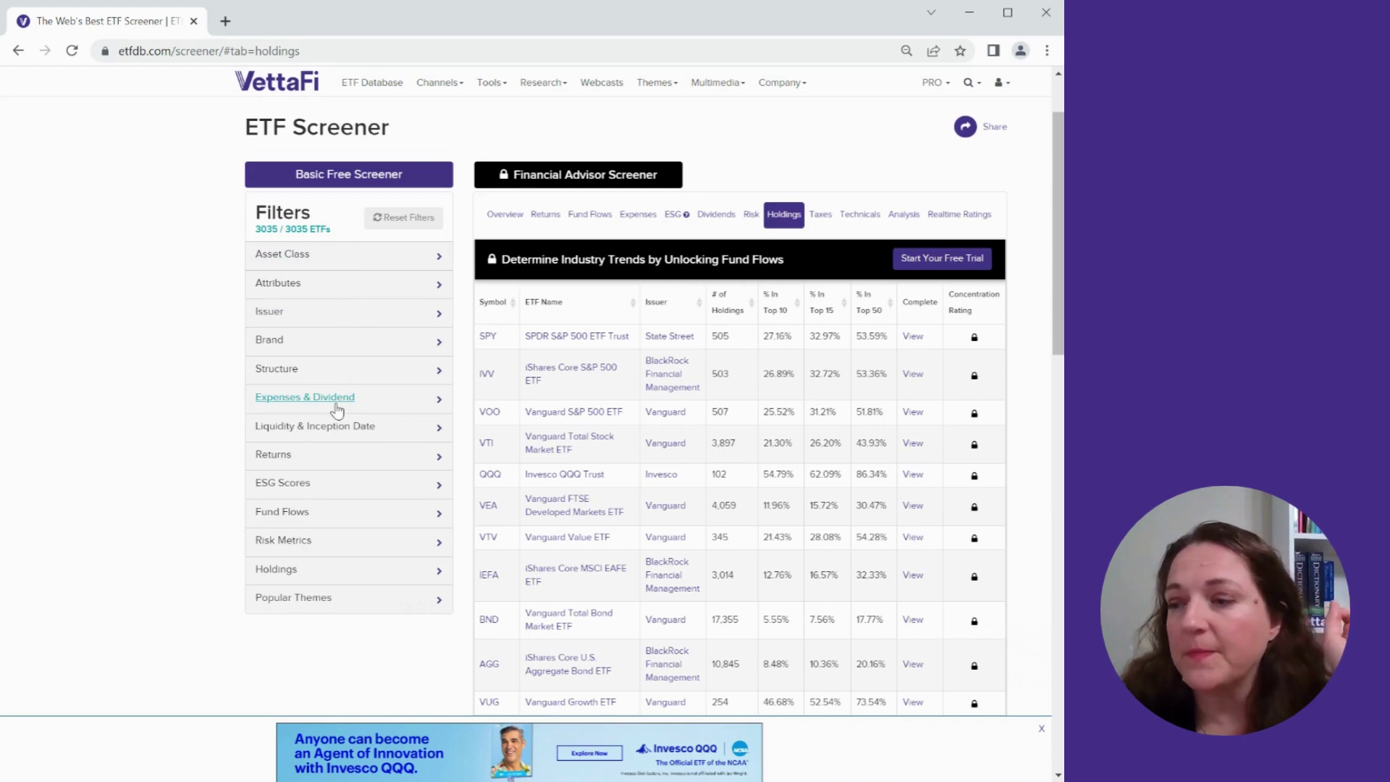
- Filter the ETFs by asset class to Equity and collapse that filter section
click(349, 274)
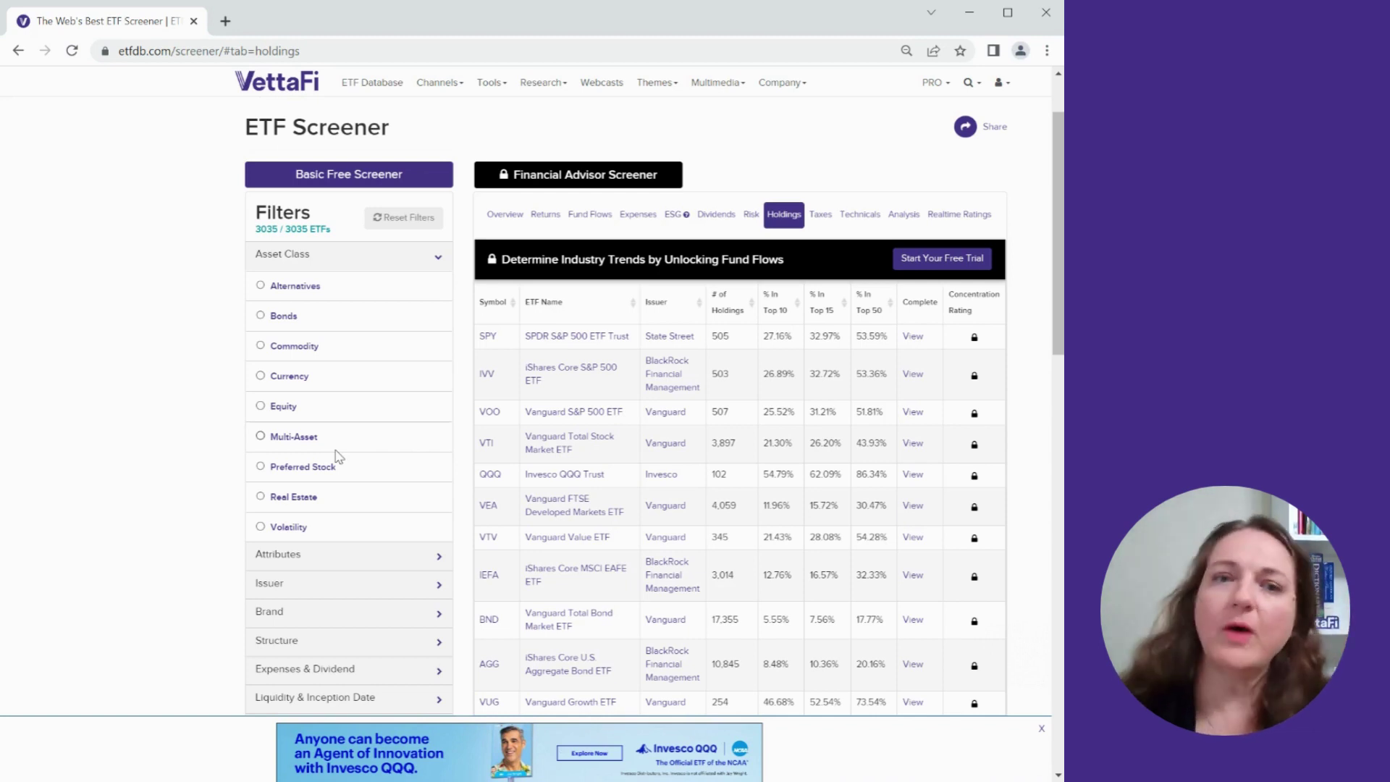
click(262, 407)
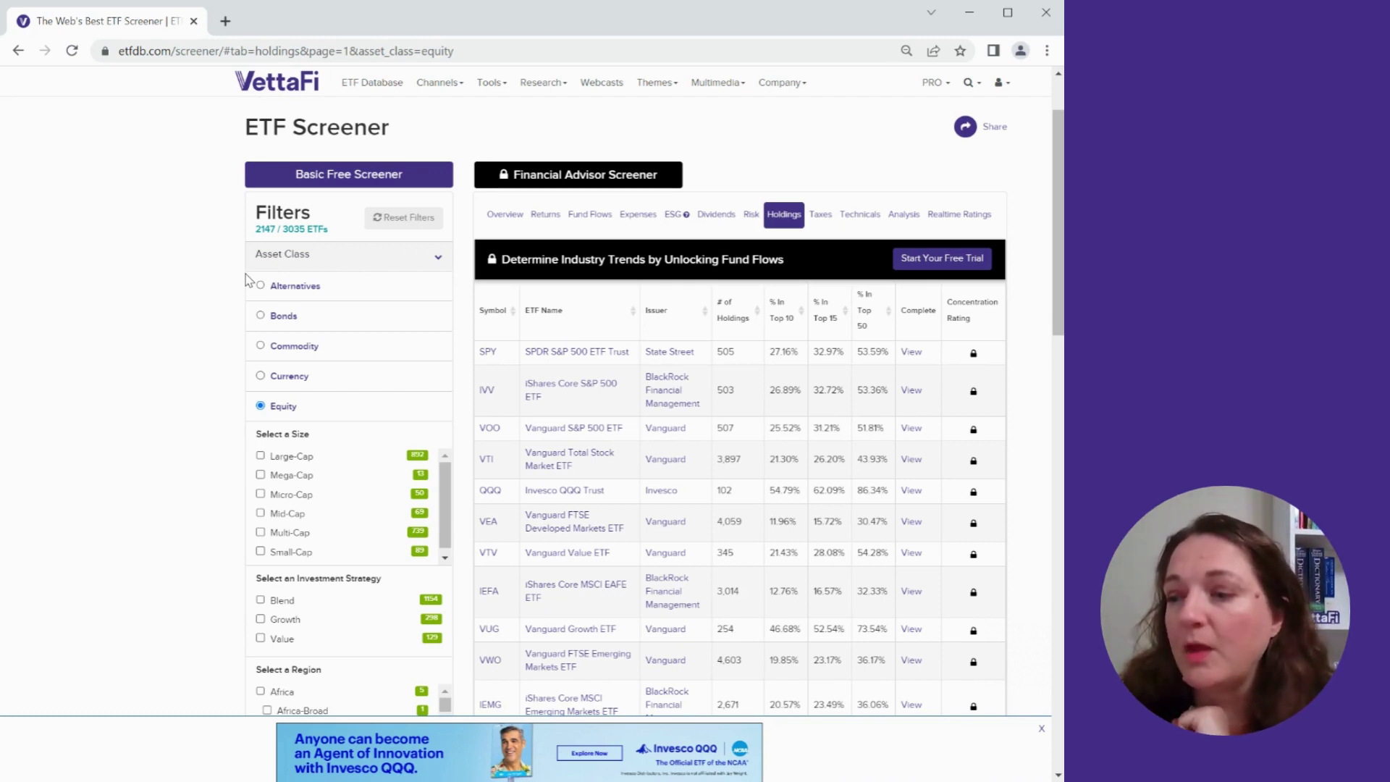
click(330, 258)
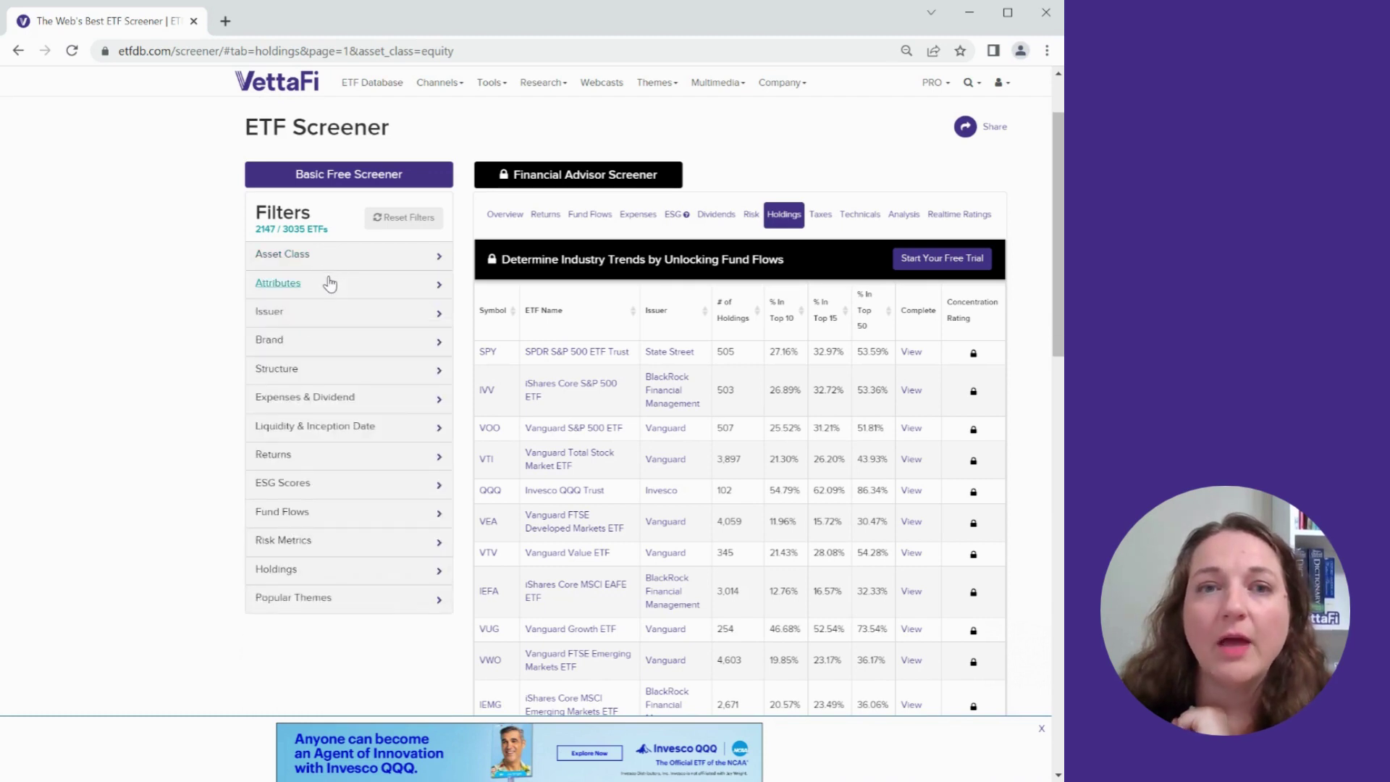
- Restrict the Active / Passive attribute to Passive funds and collapse the attributes filter
click(329, 283)
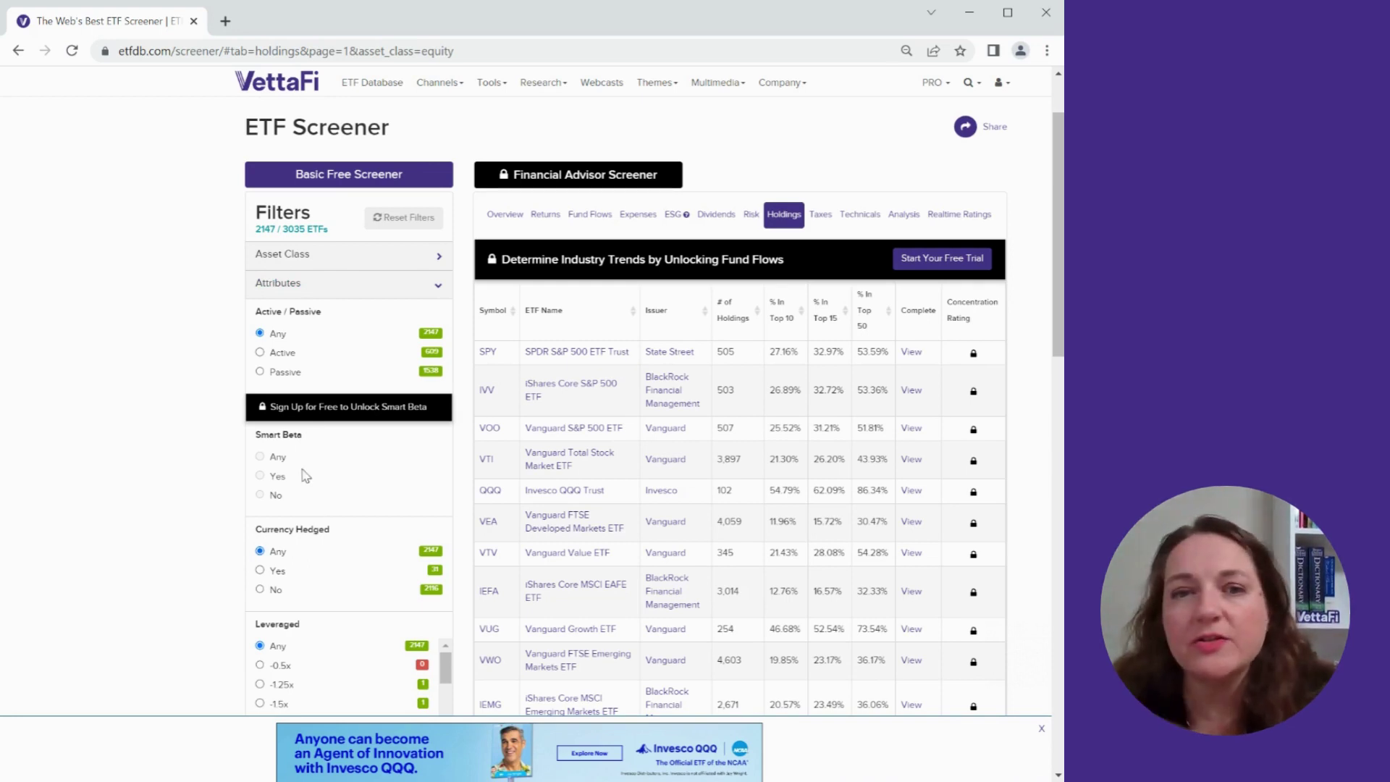
click(280, 375)
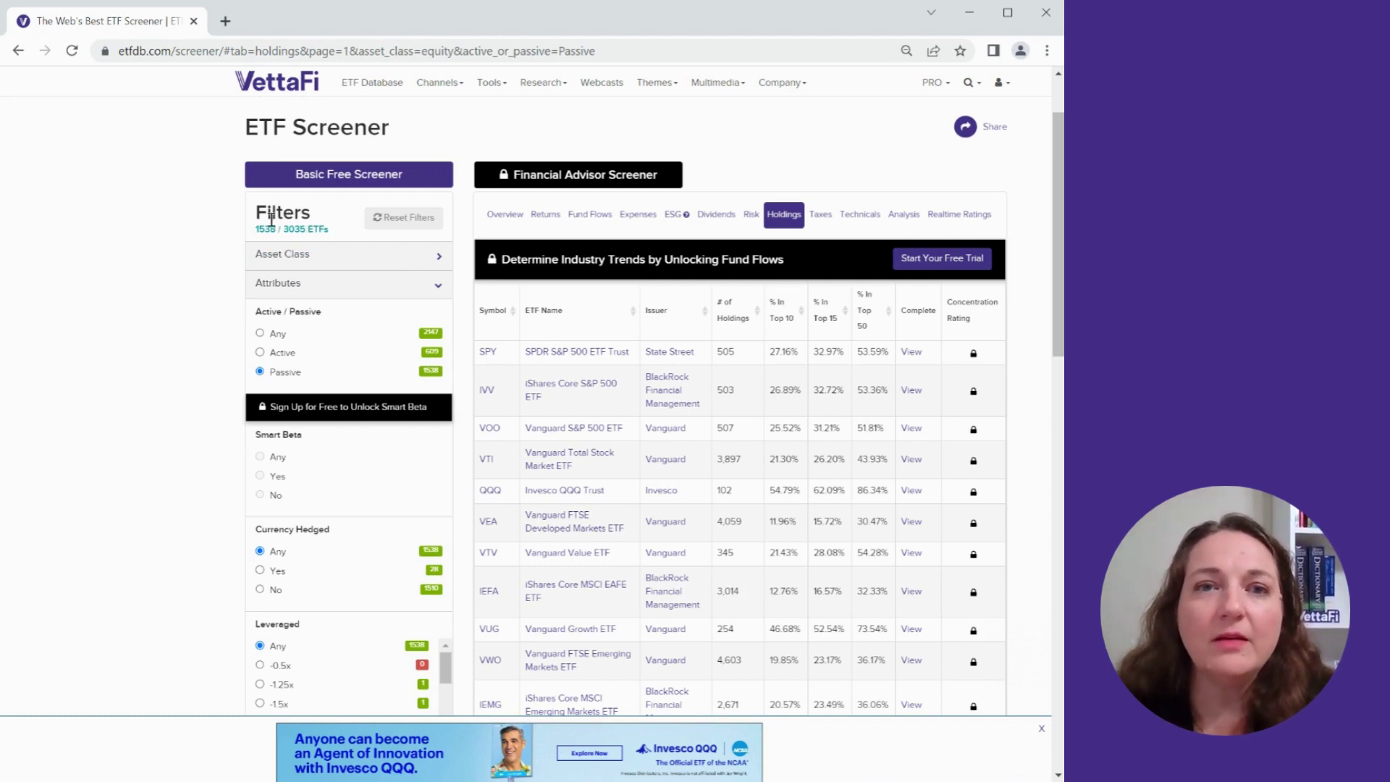
click(348, 301)
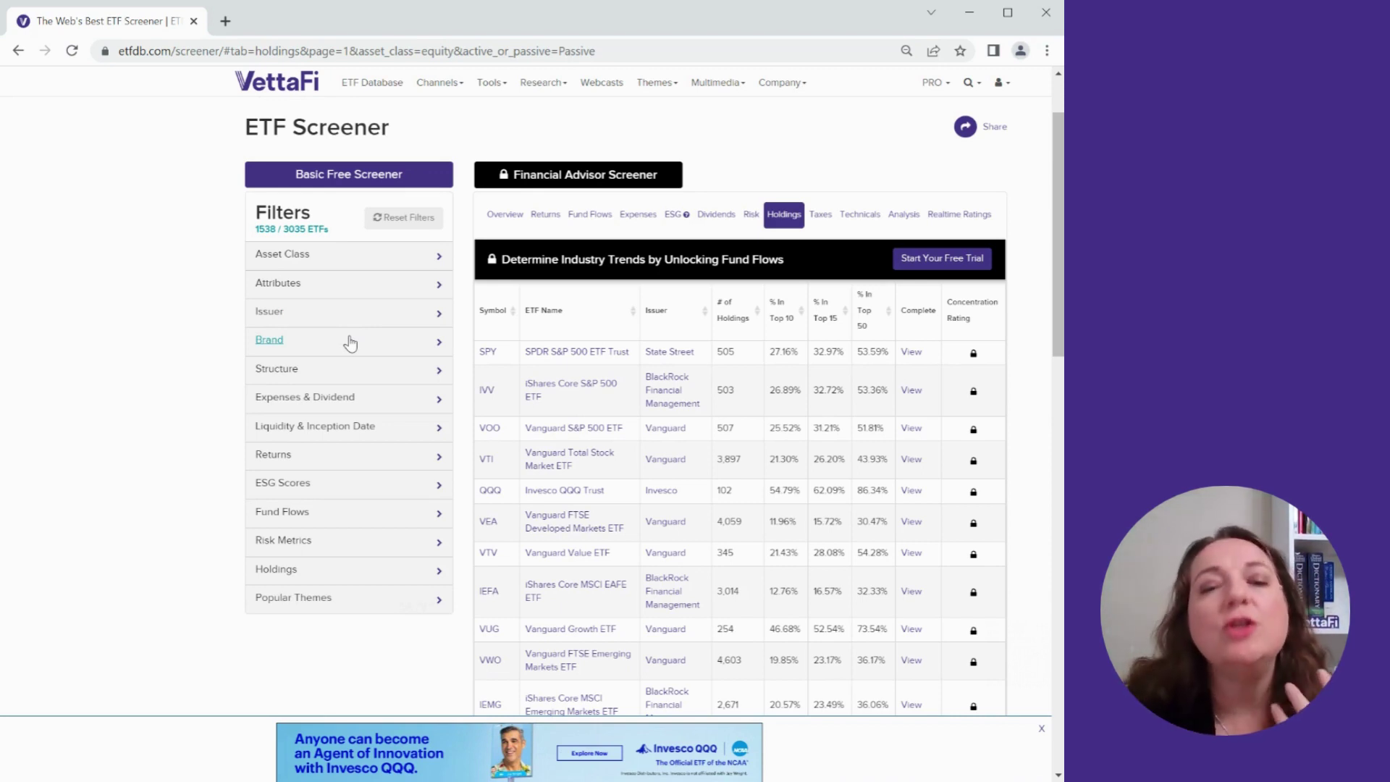
- Browse the brands available for filtering without selecting one, and collapse the list
click(350, 343)
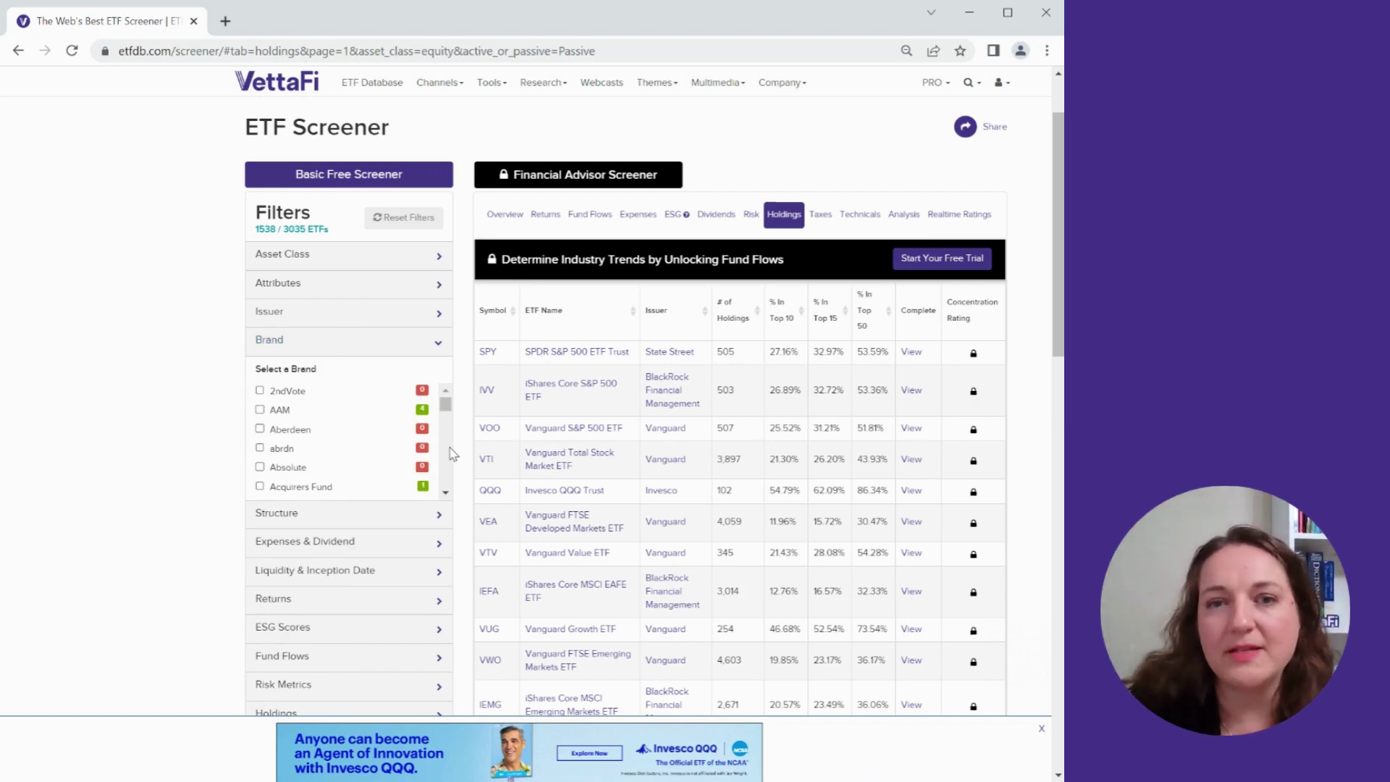
scroll(452, 454, down, 2)
scroll(452, 454, down, 5)
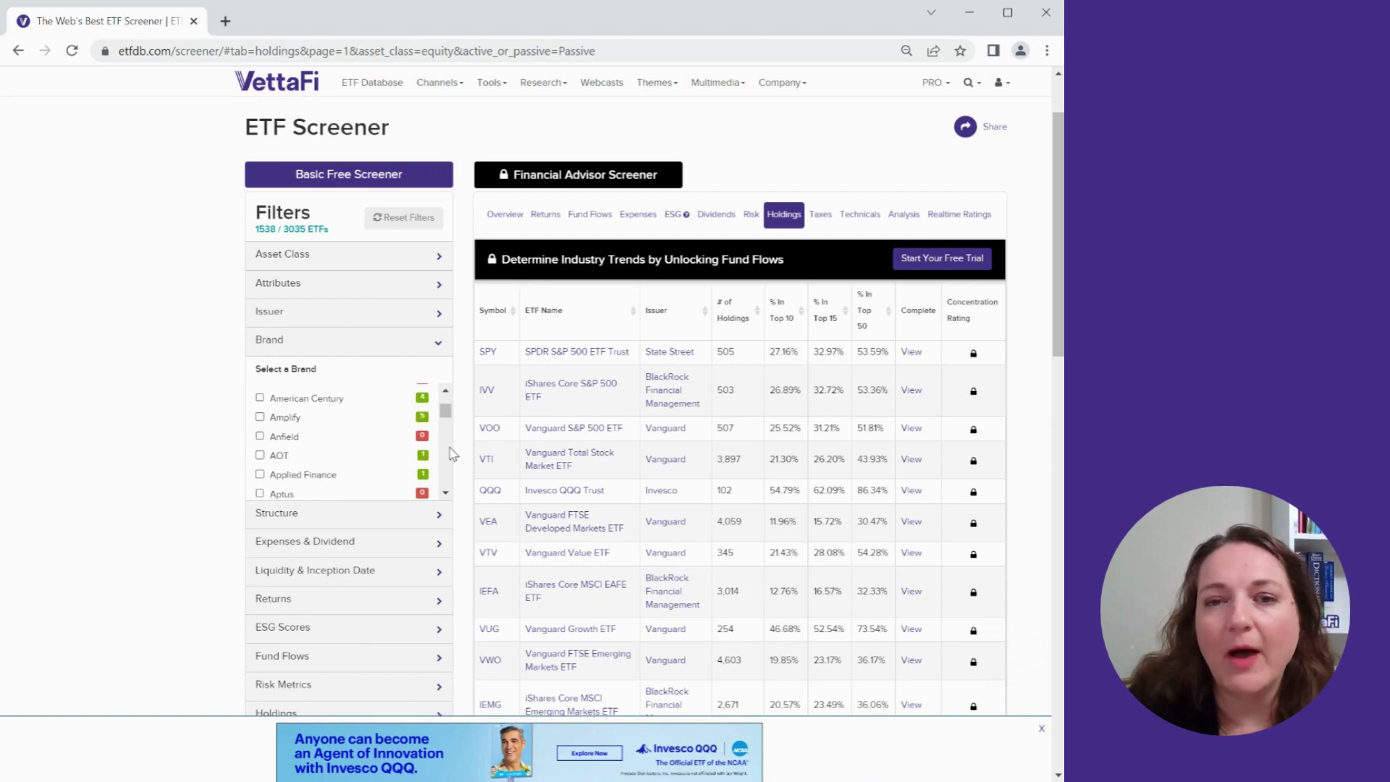
scroll(450, 453, down, 4)
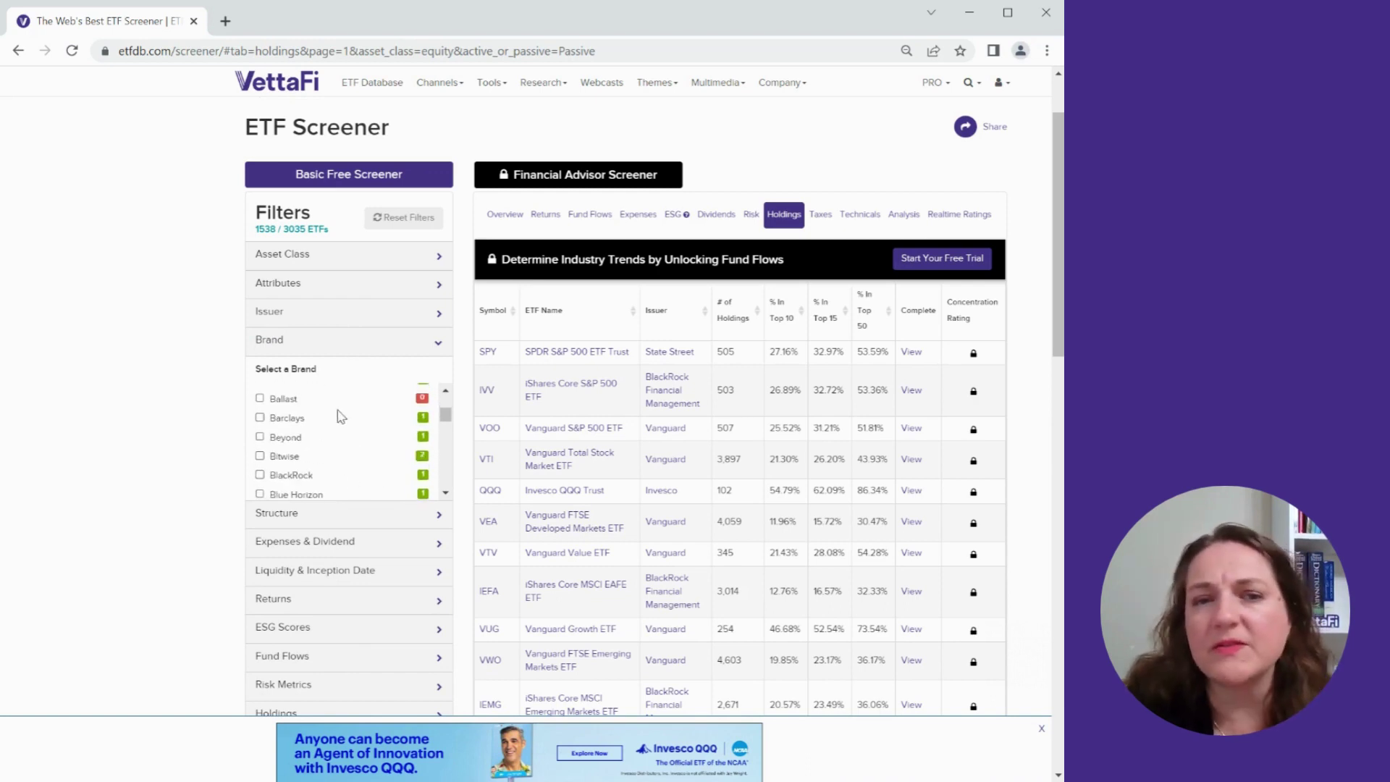
click(366, 352)
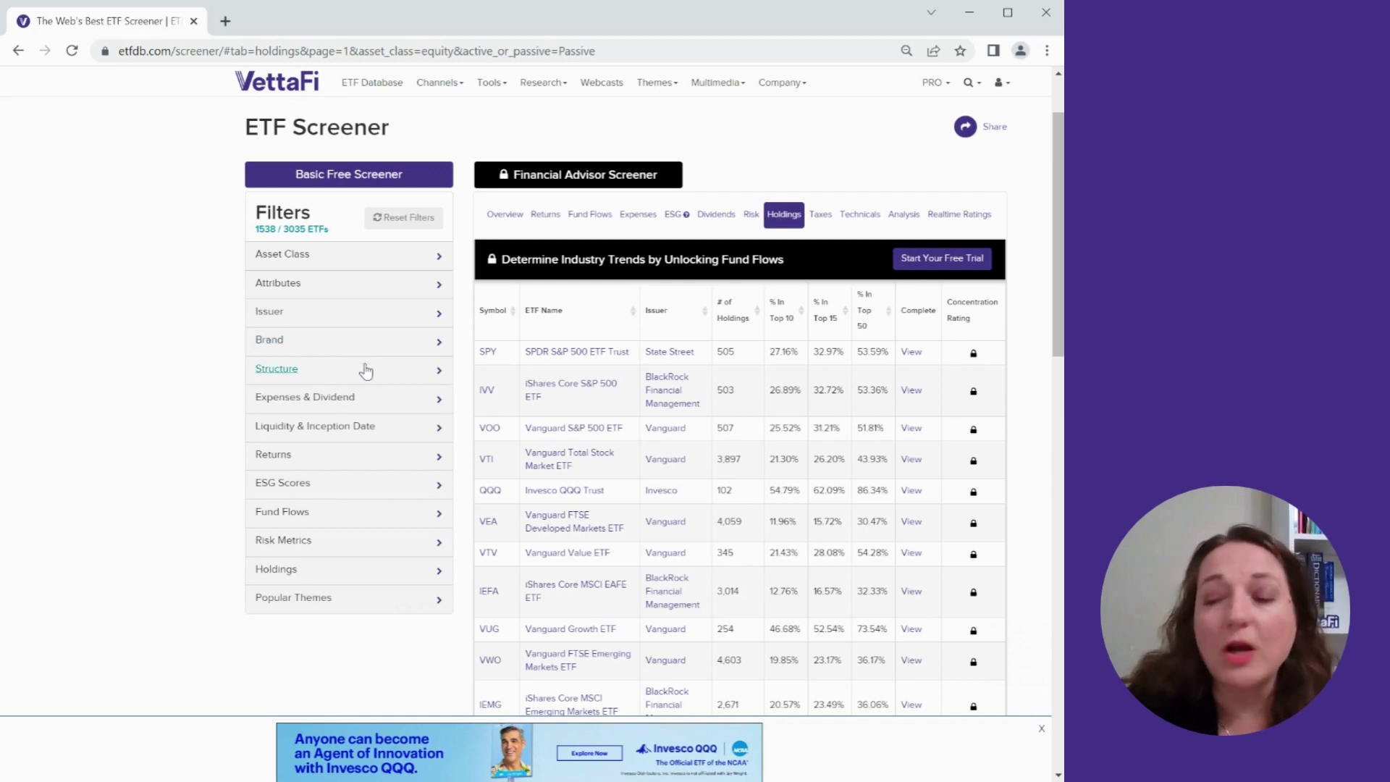
- Limit the fund structure filter to ETF and collapse that section
click(366, 371)
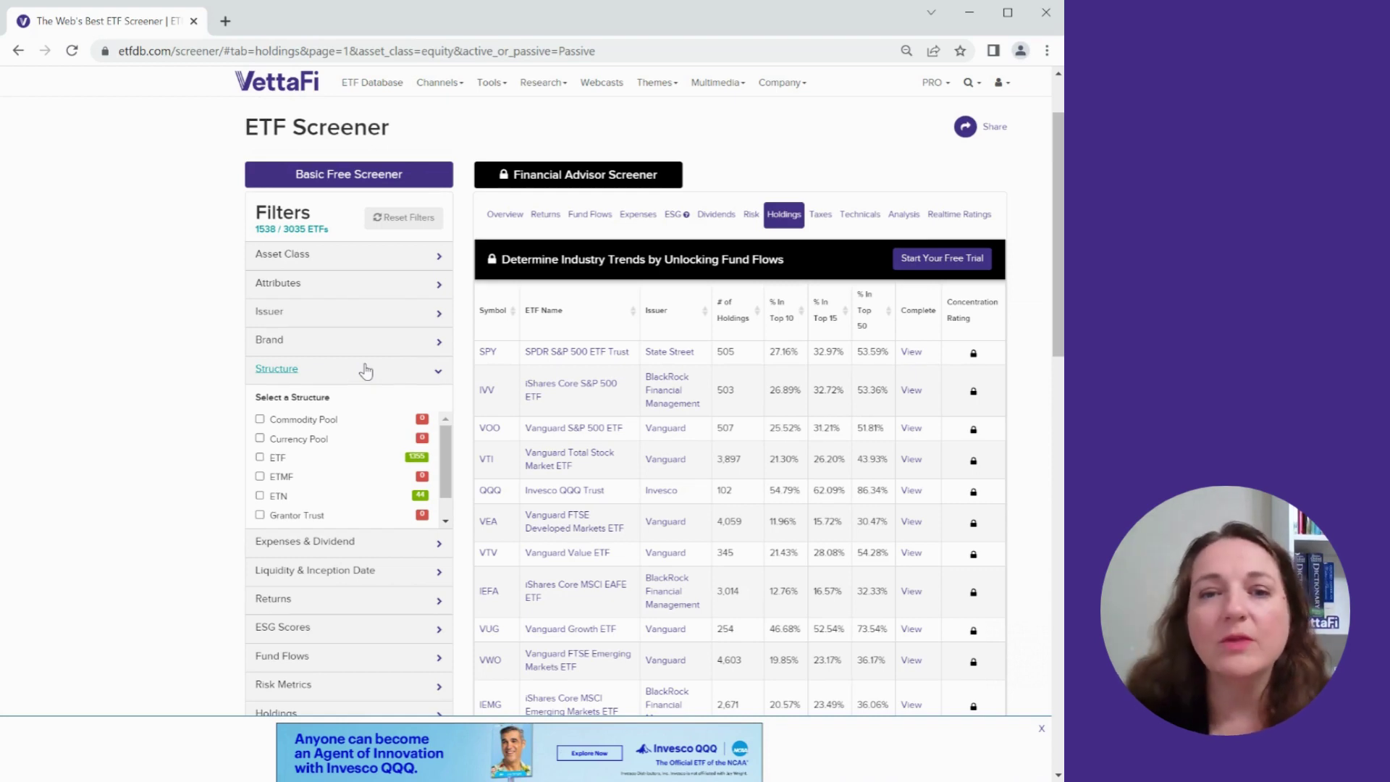
click(261, 457)
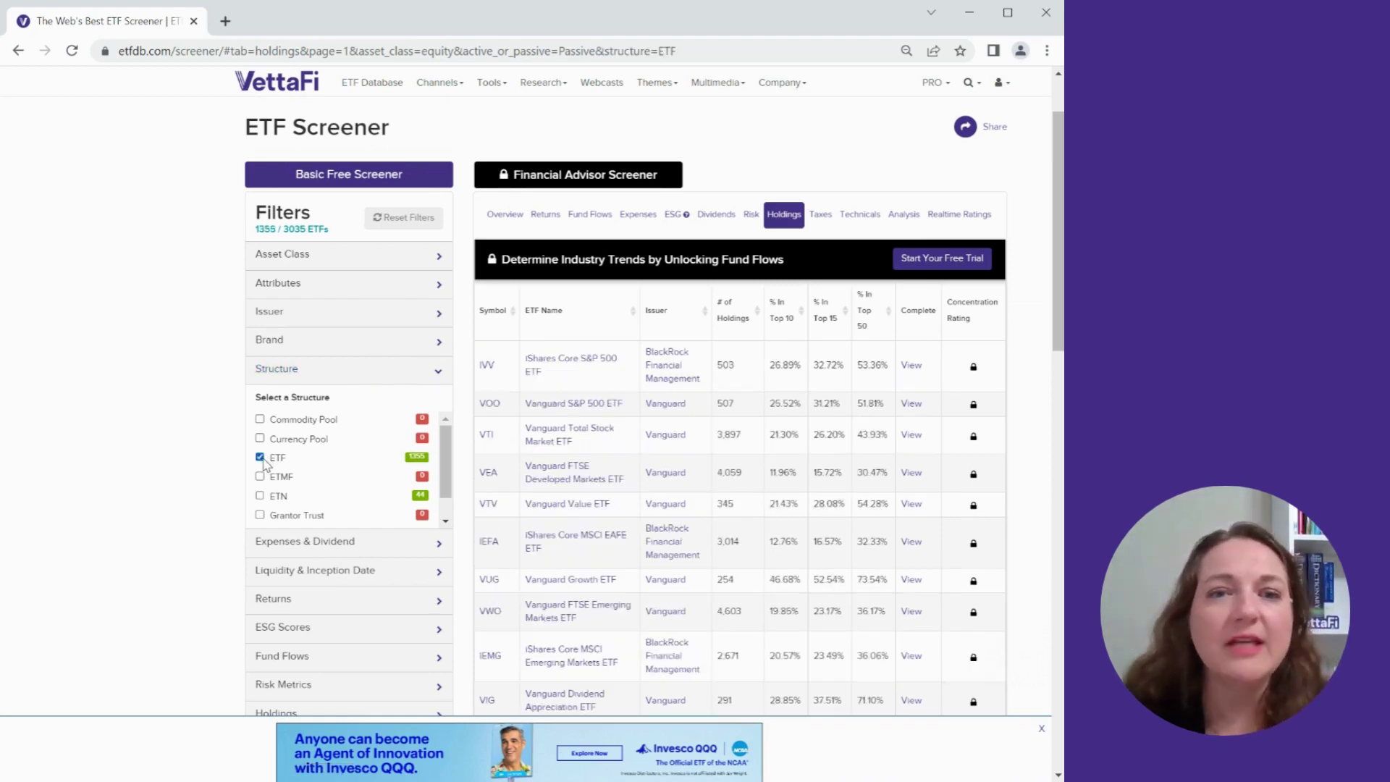
click(317, 384)
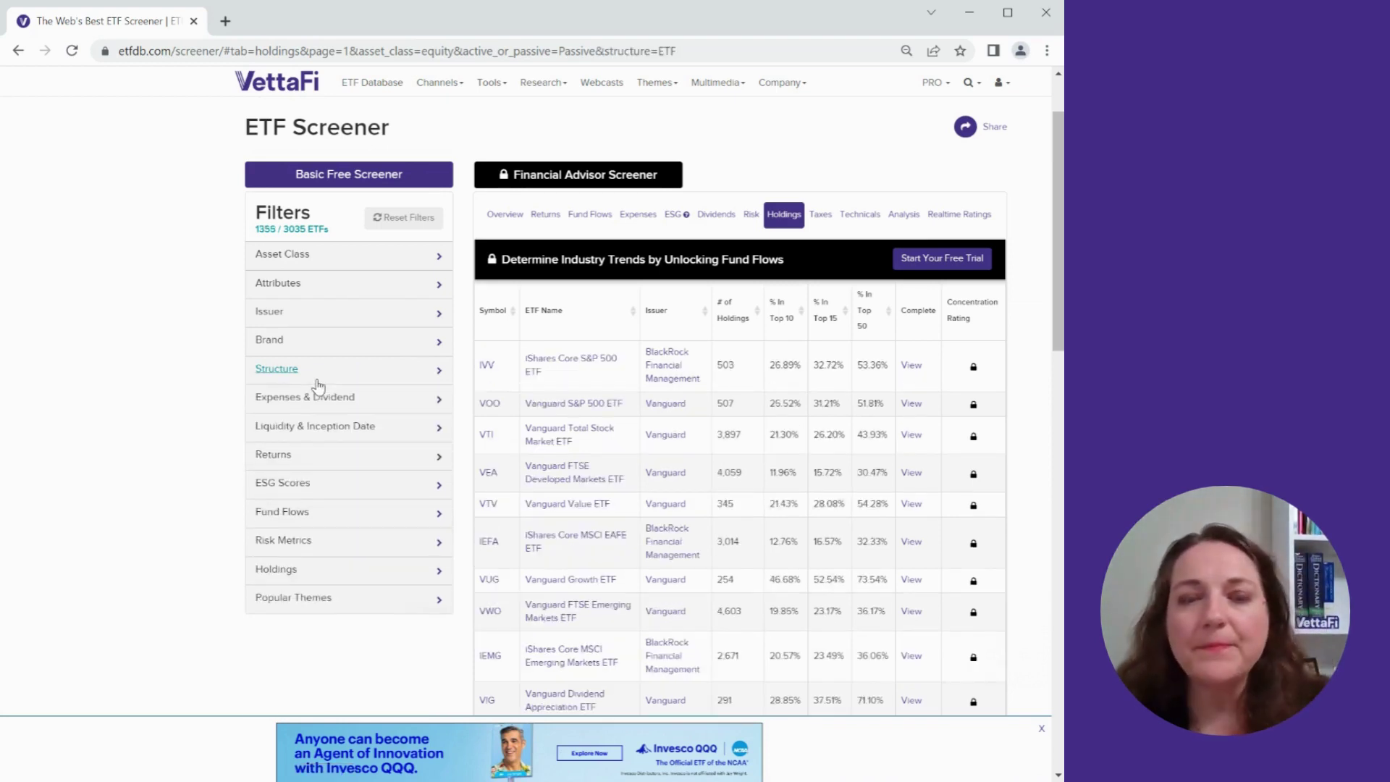
- Set the maximum expense ratio to 0.05%, apply it, and collapse the Expenses & Dividend filter
click(323, 399)
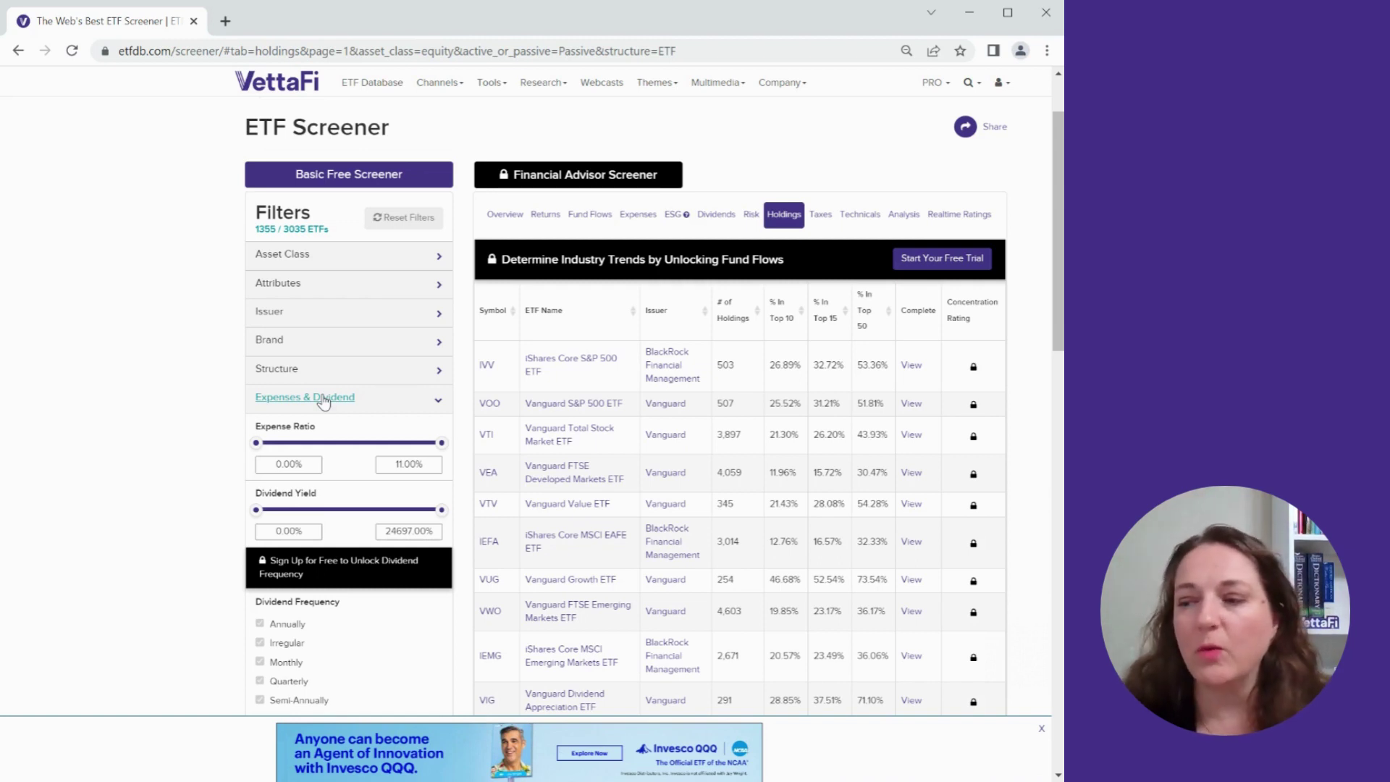
click(413, 467)
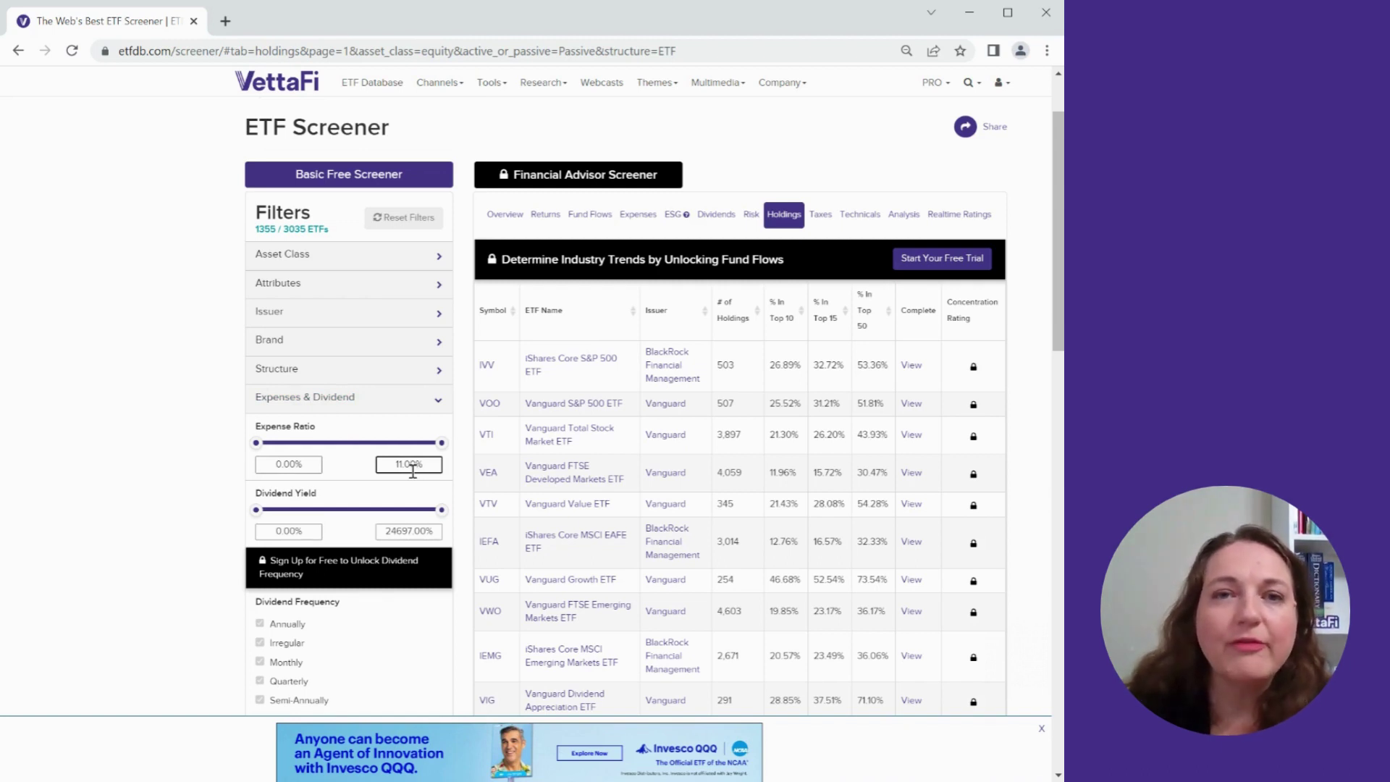
key(BackSpace)
key(BackSpace)
key(BackSpace)
key(BackSpace)
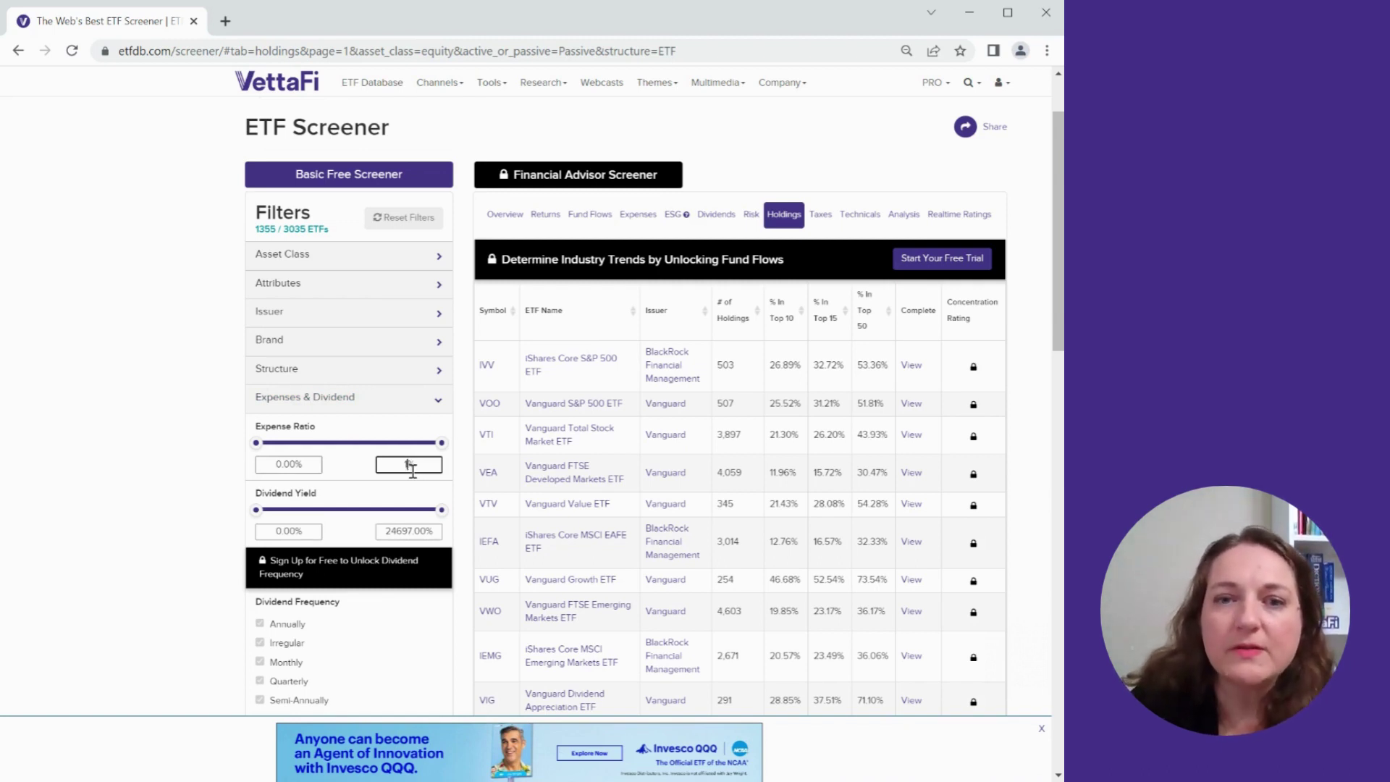
key(BackSpace)
text(0.0)
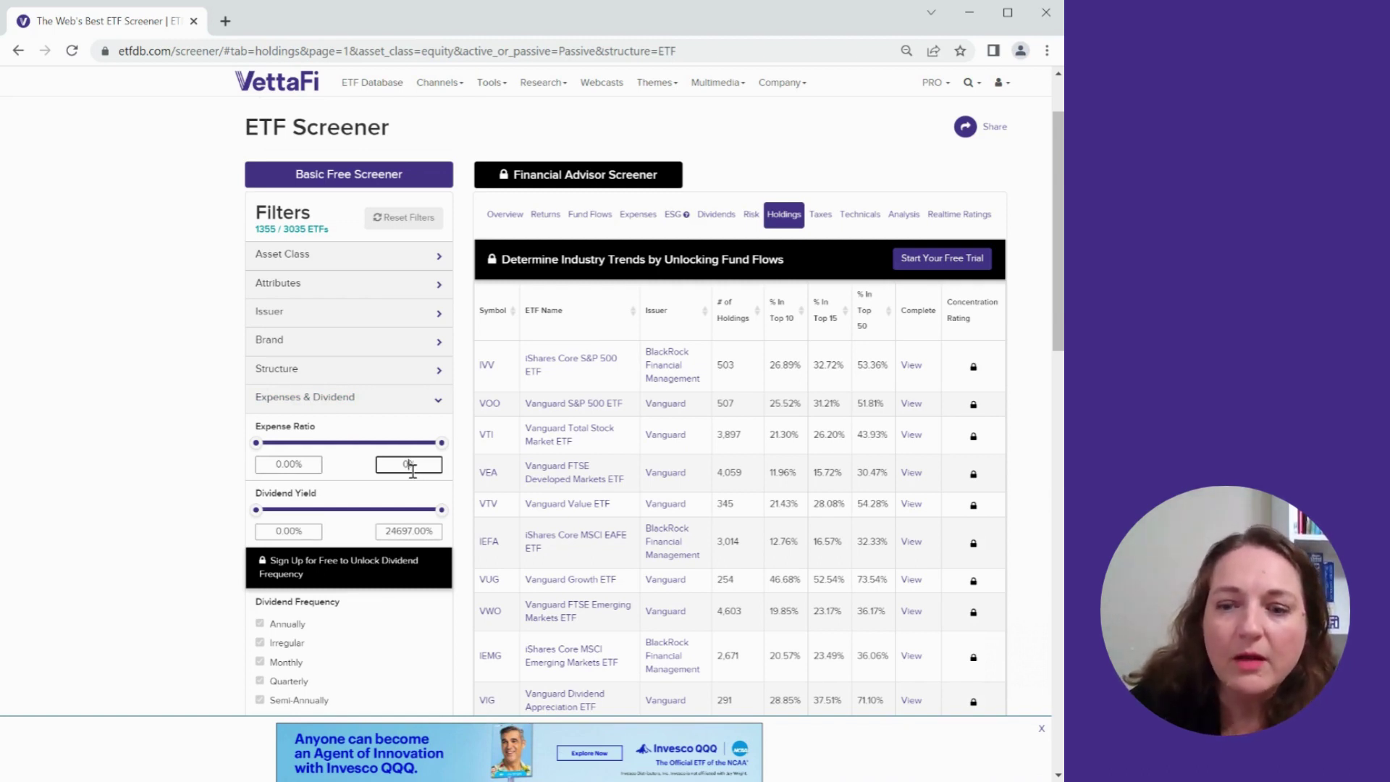
text(5)
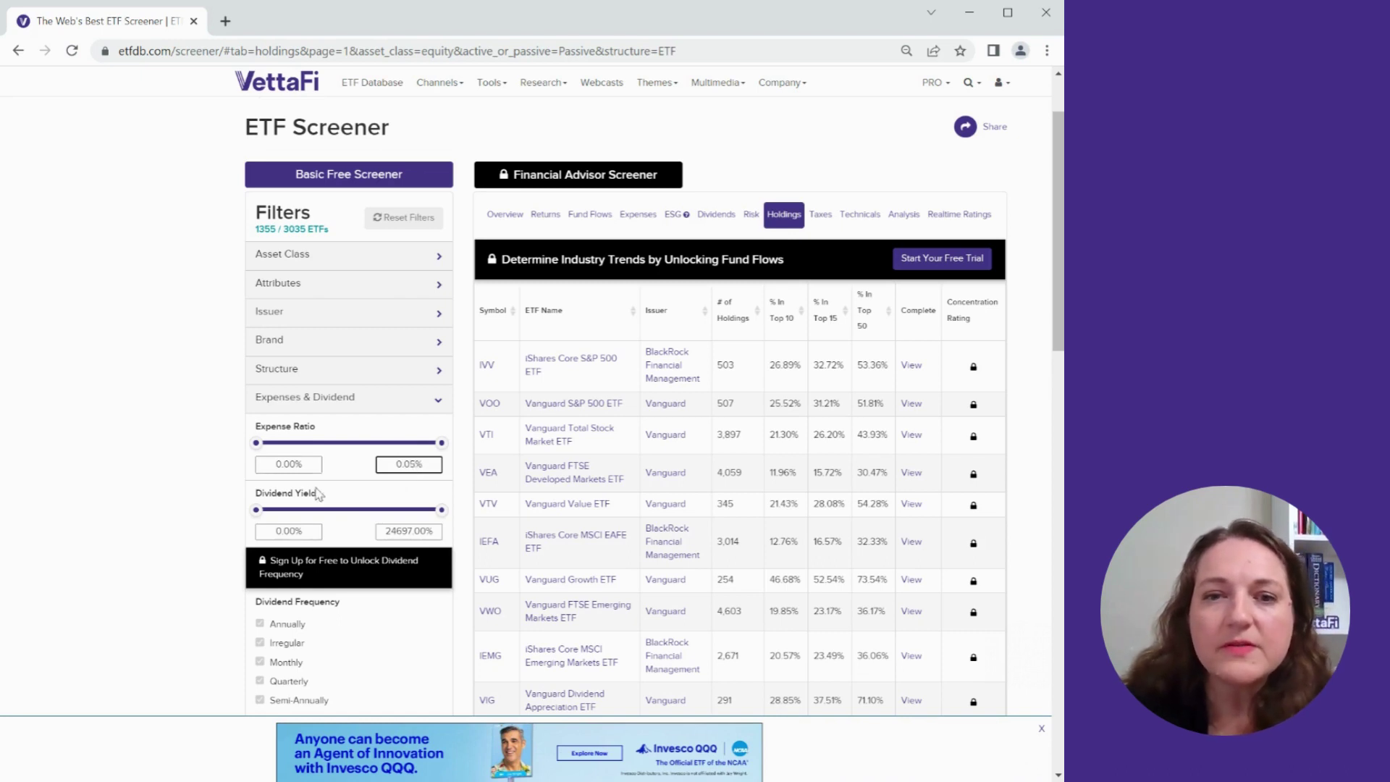
key(Return)
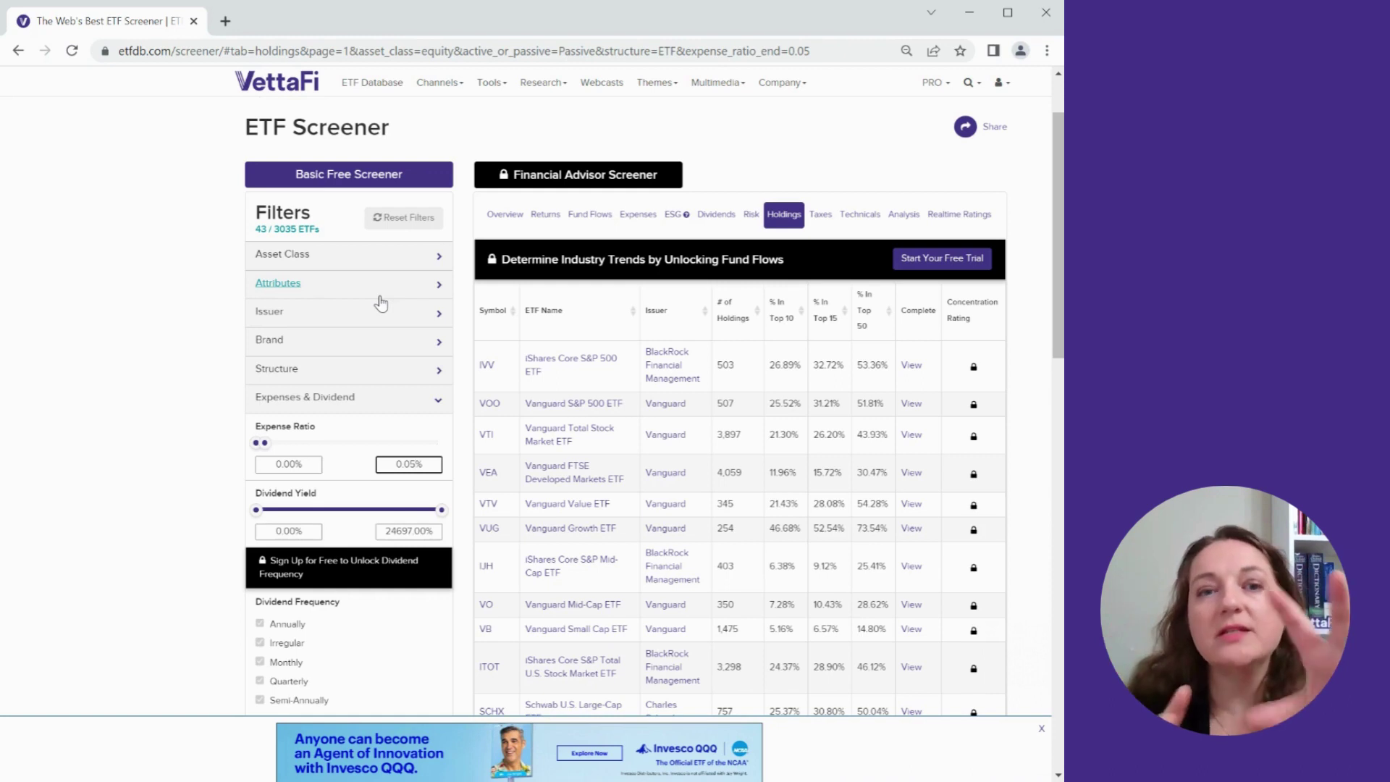
click(395, 403)
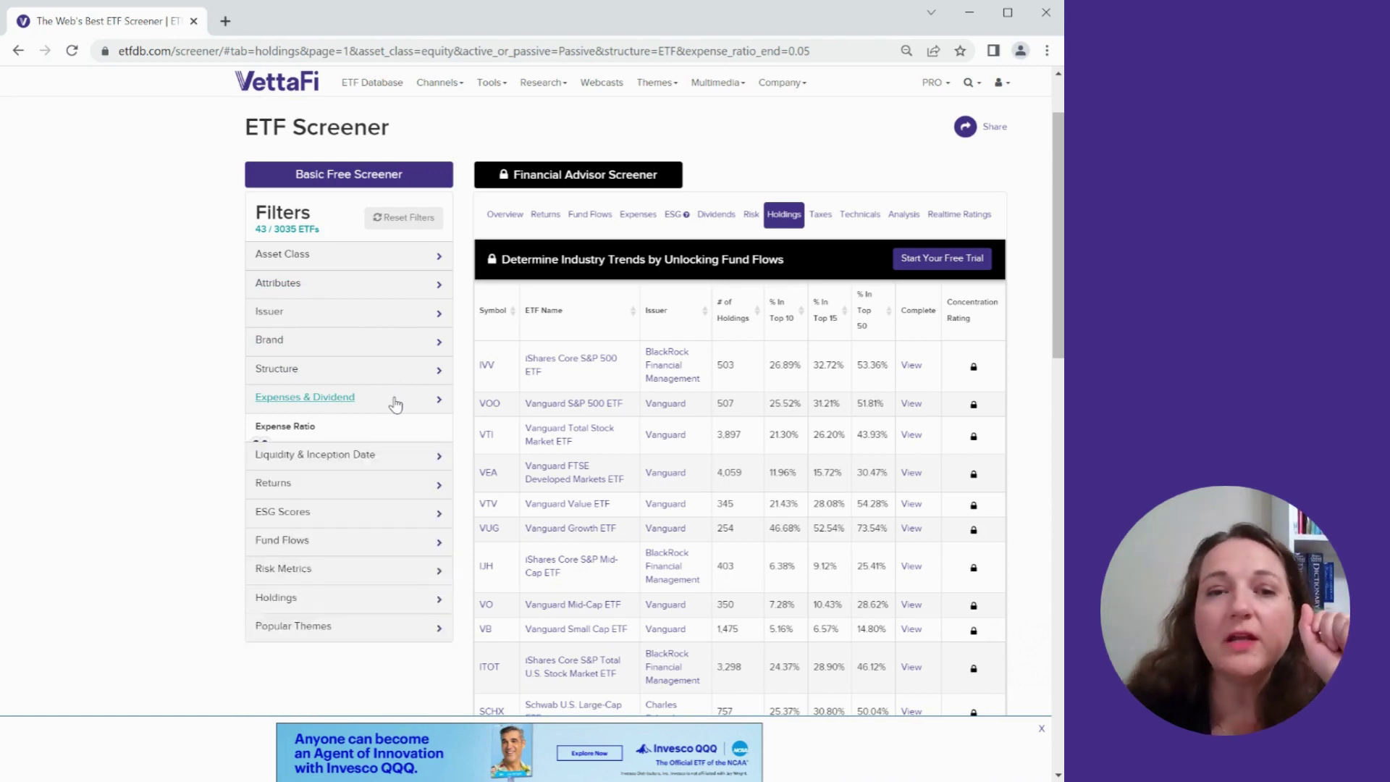
- Set the minimum assets filter to $100 million under Liquidity & Inception Date
click(390, 427)
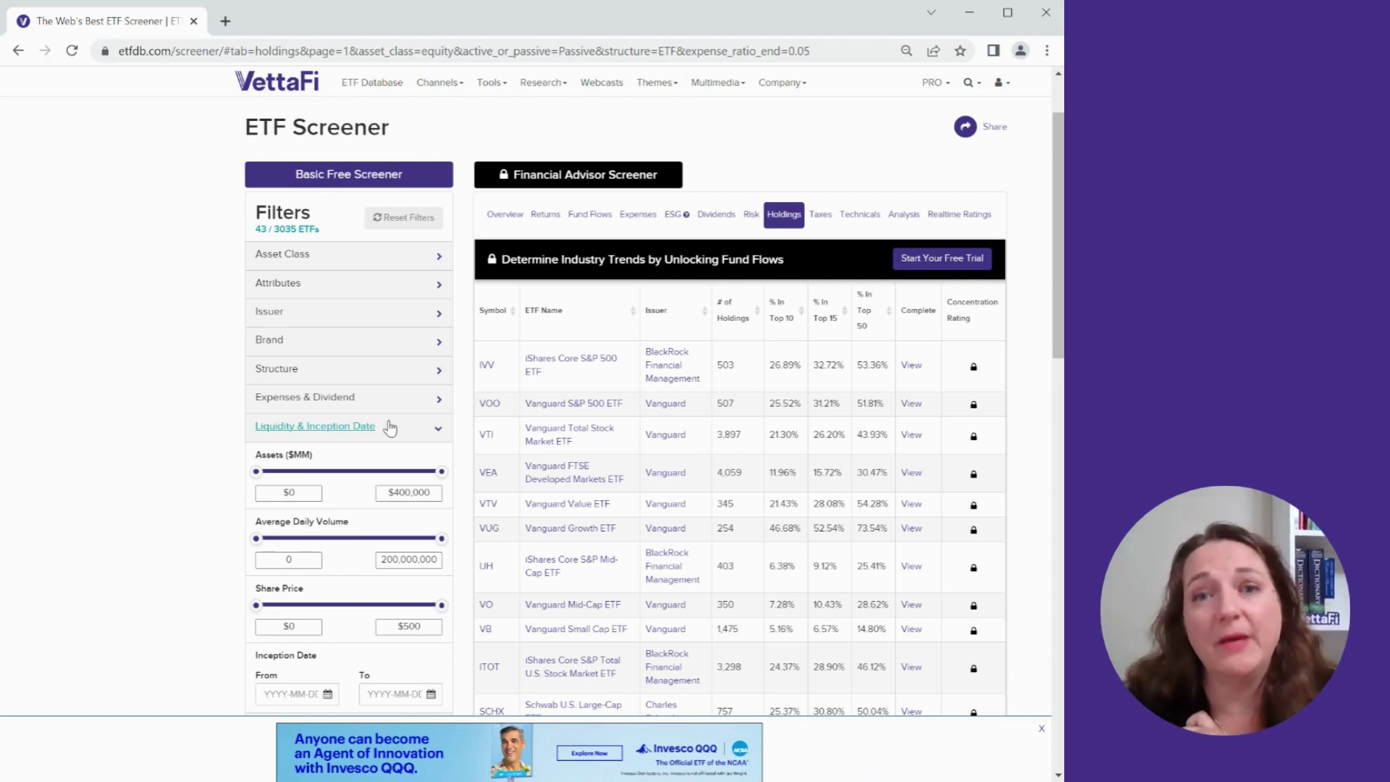
click(304, 498)
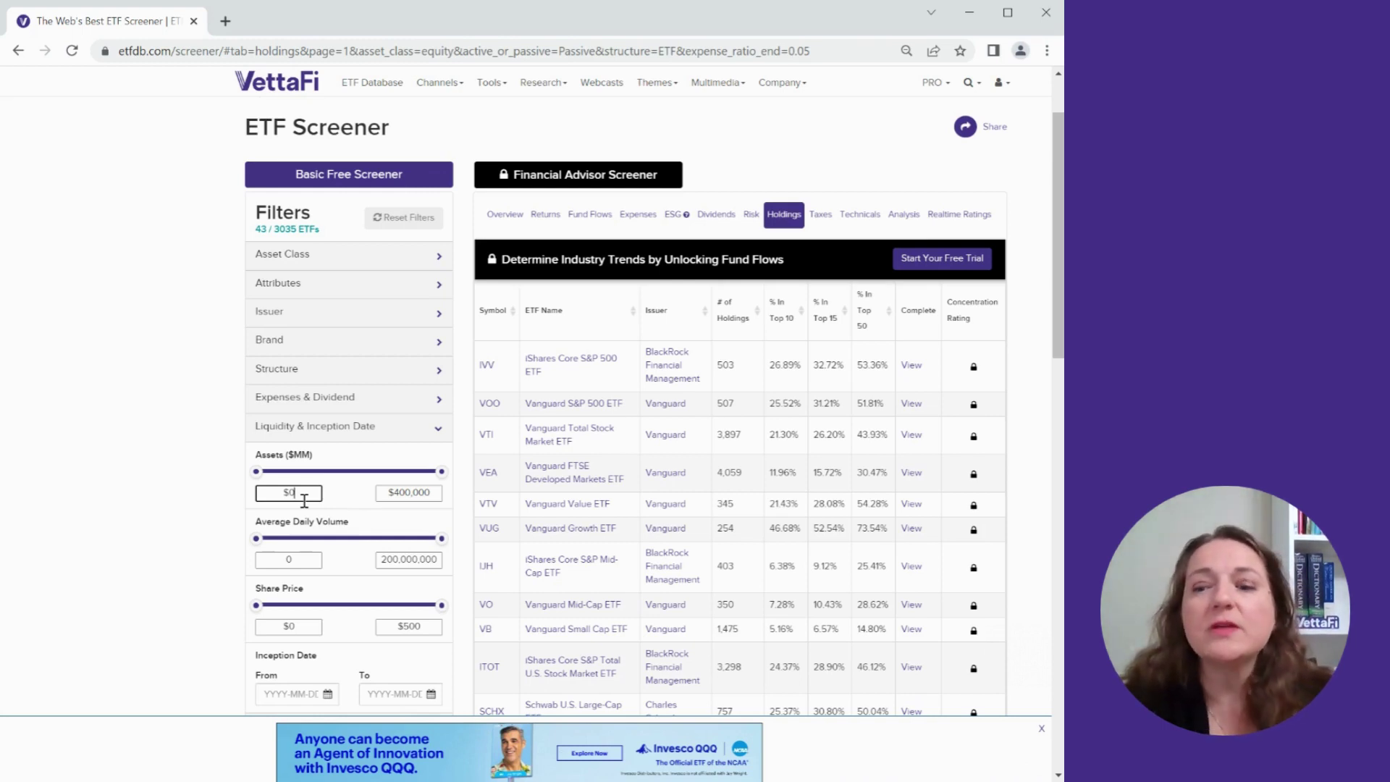
key(BackSpace)
text(100)
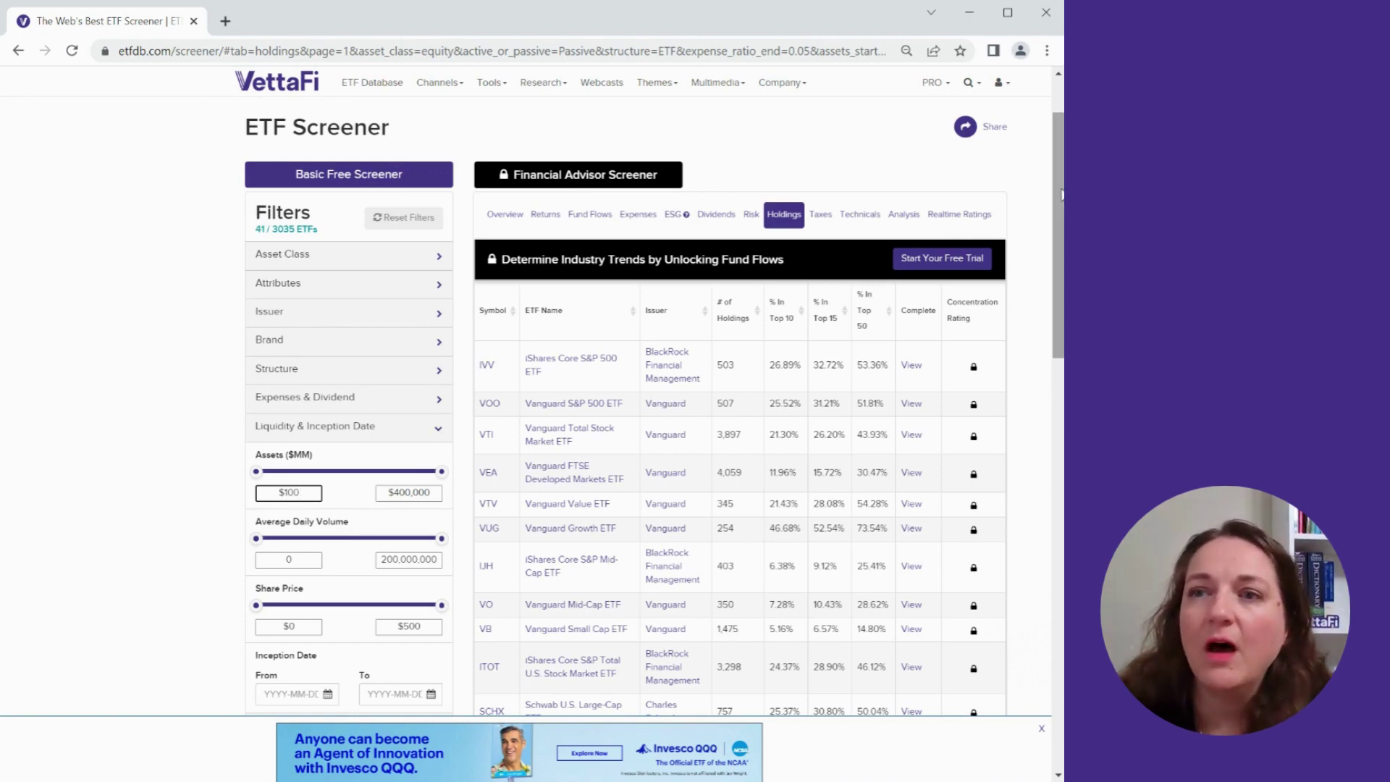
- Open the fund page of the Schwab U.S. Large-Cap Value ETF (SCHV) from the filtered results
scroll(1061, 194, down, 3)
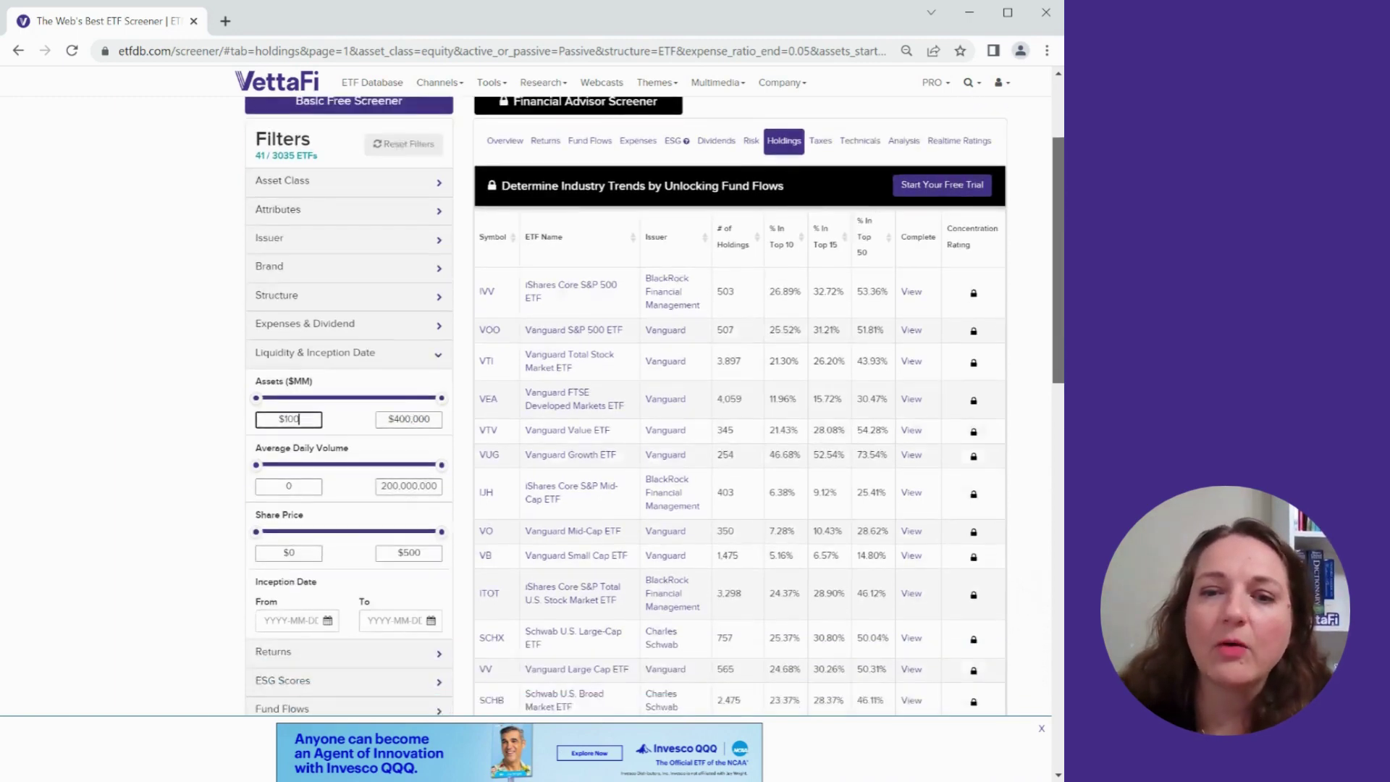
scroll(1062, 289, down, 3)
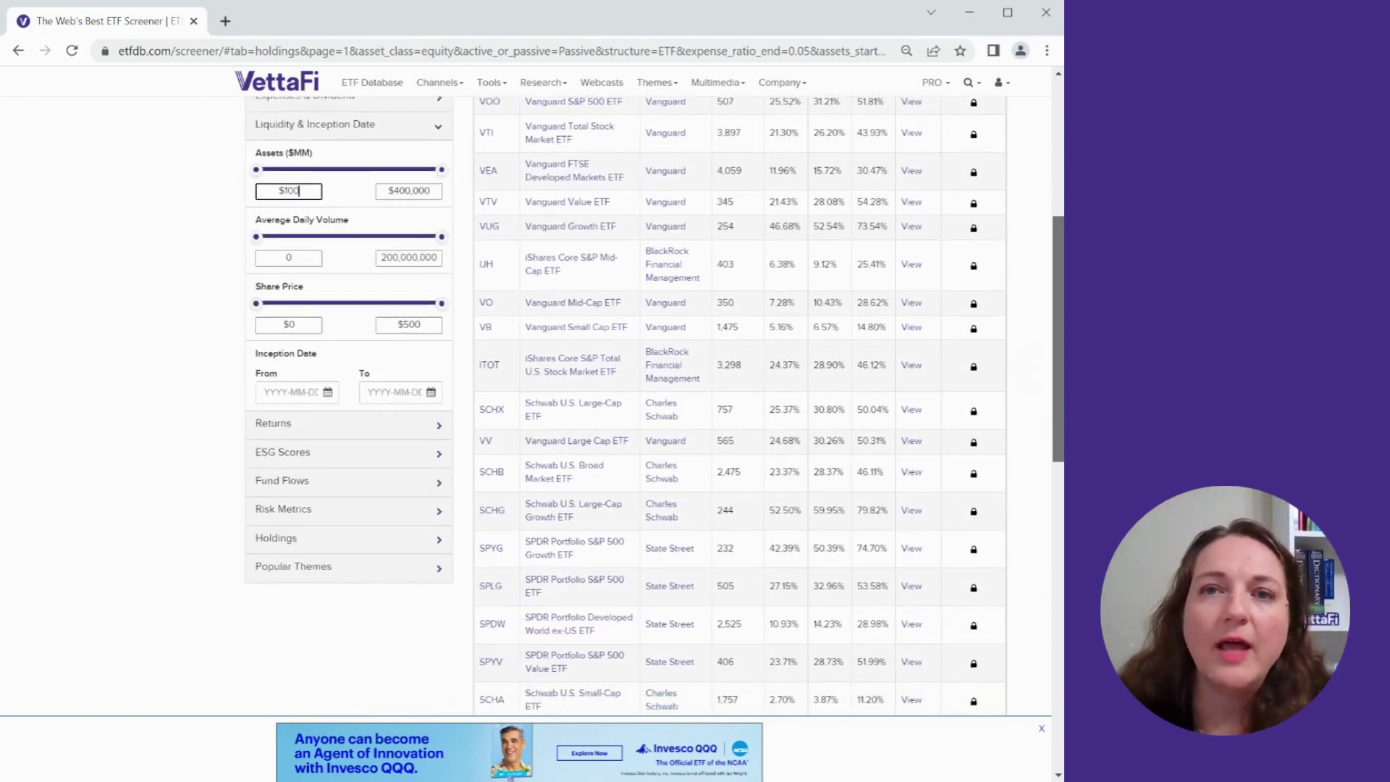
scroll(1061, 437, down, 2)
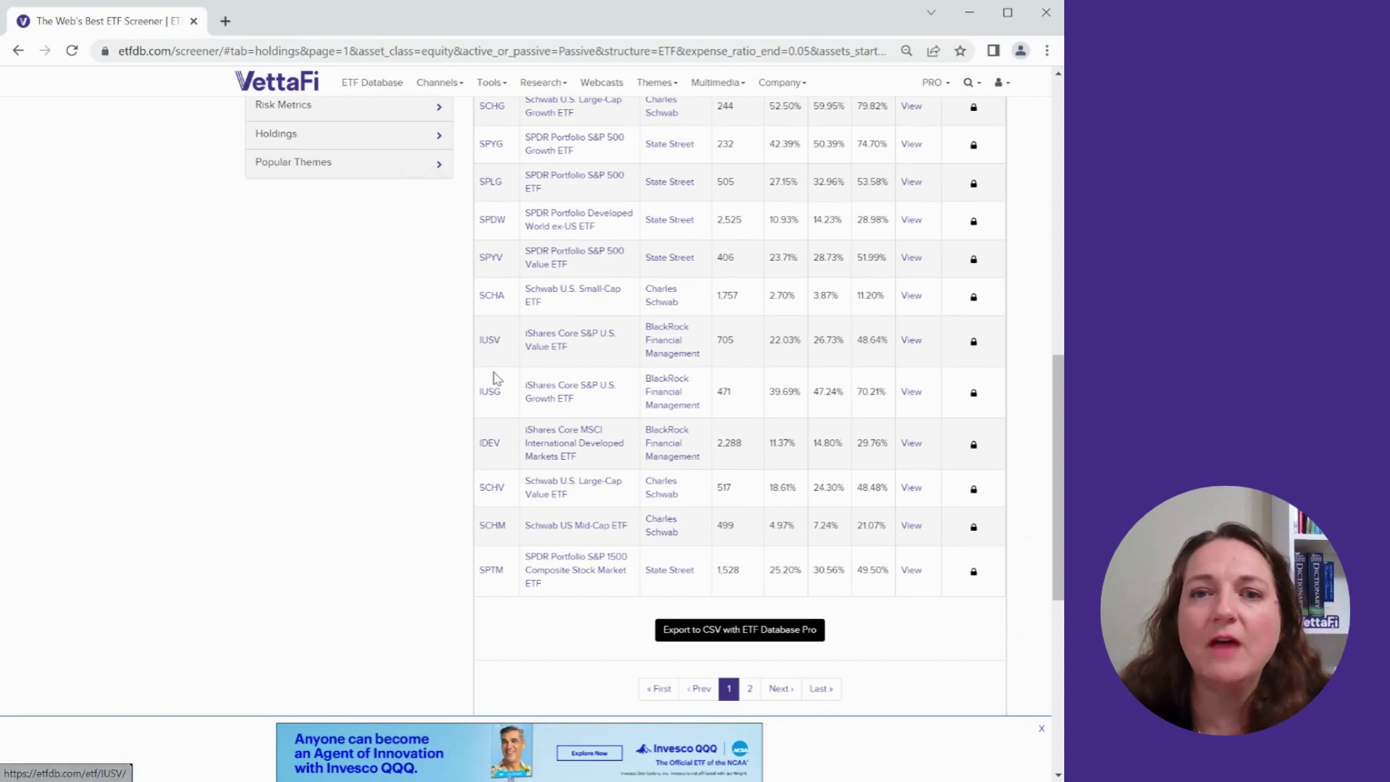
click(501, 493)
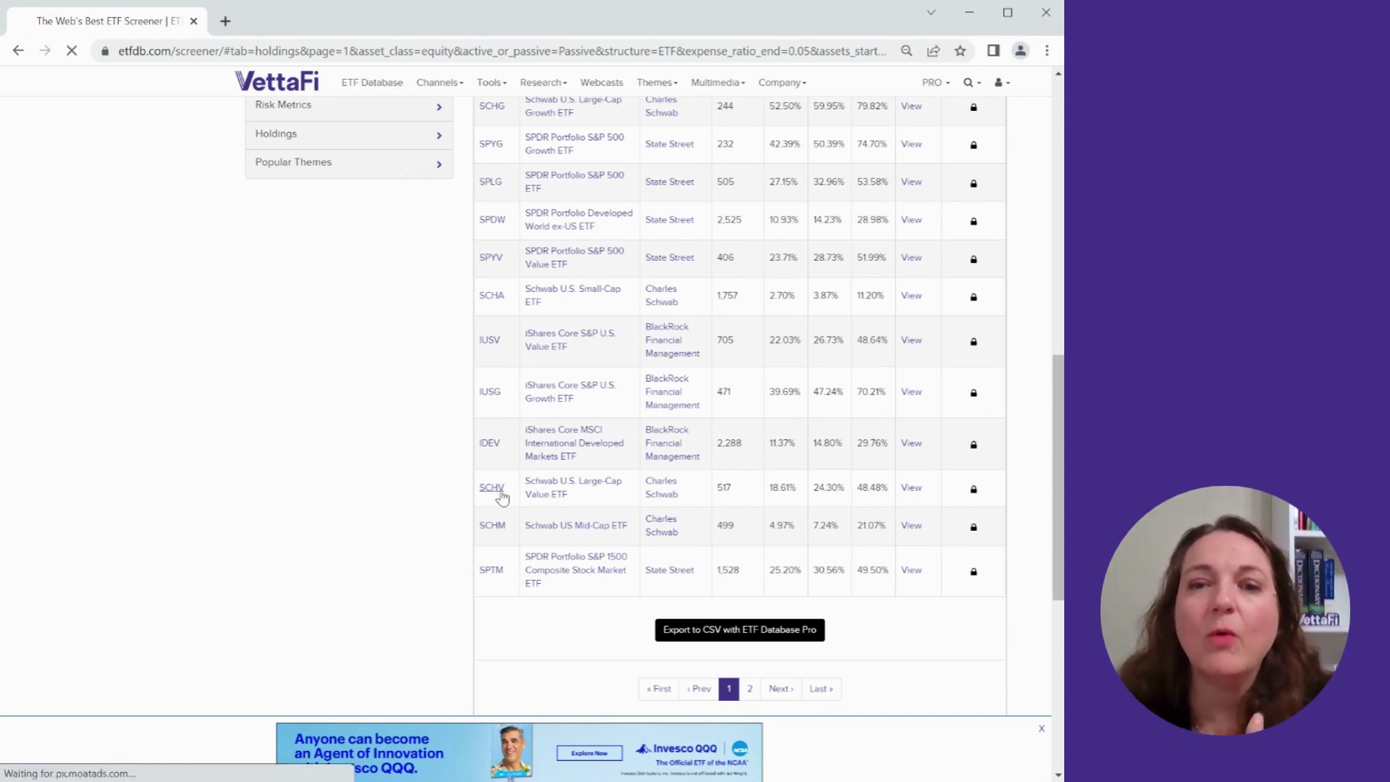